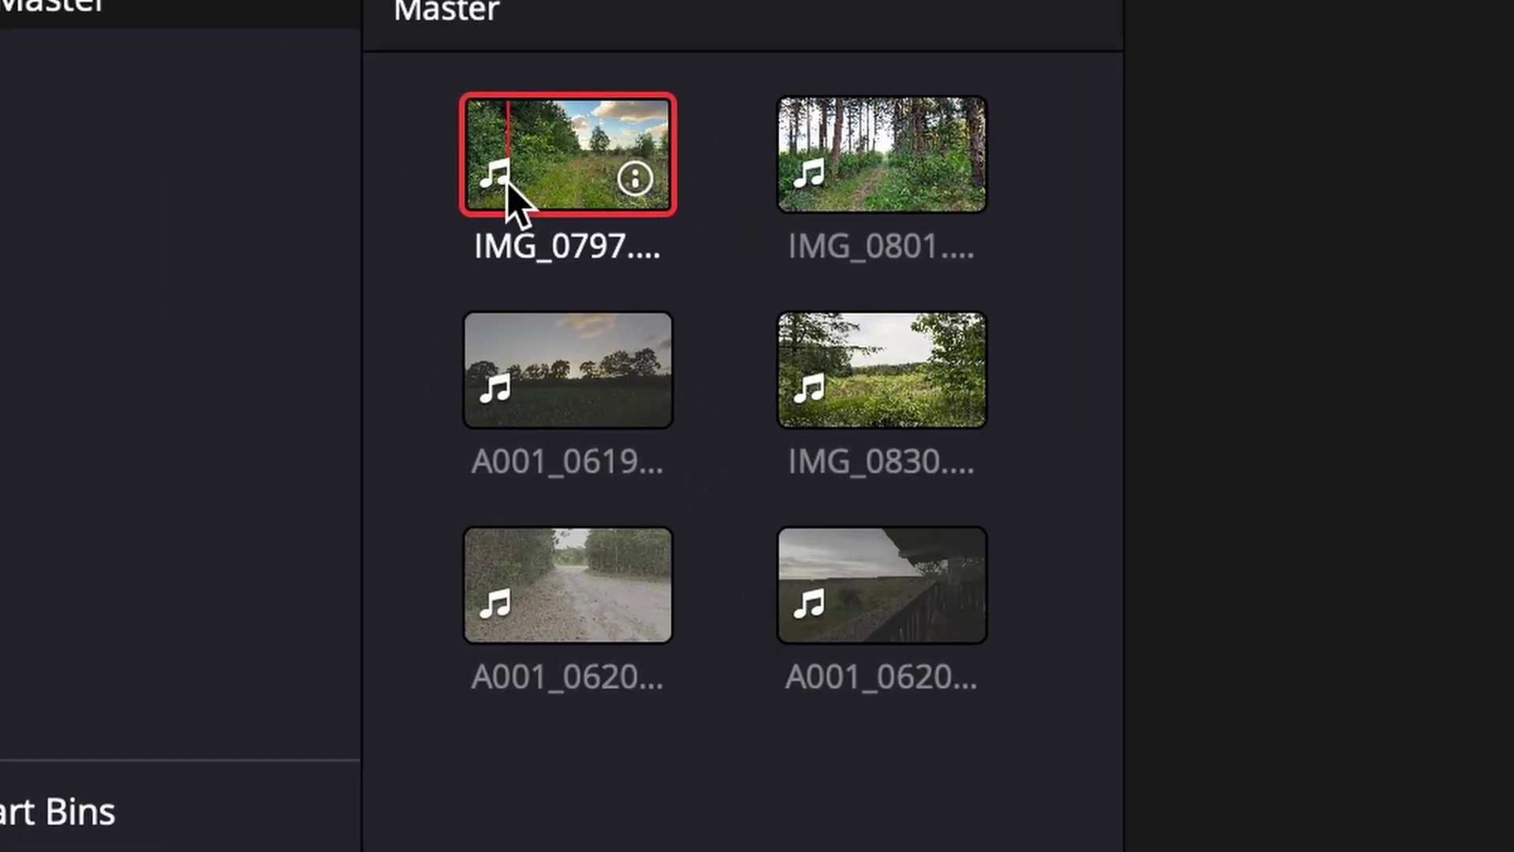
Preview clips IMG_0801 and IMG_0830 in the viewer, skimming partway into IMG_0830.
left_click(811, 167)
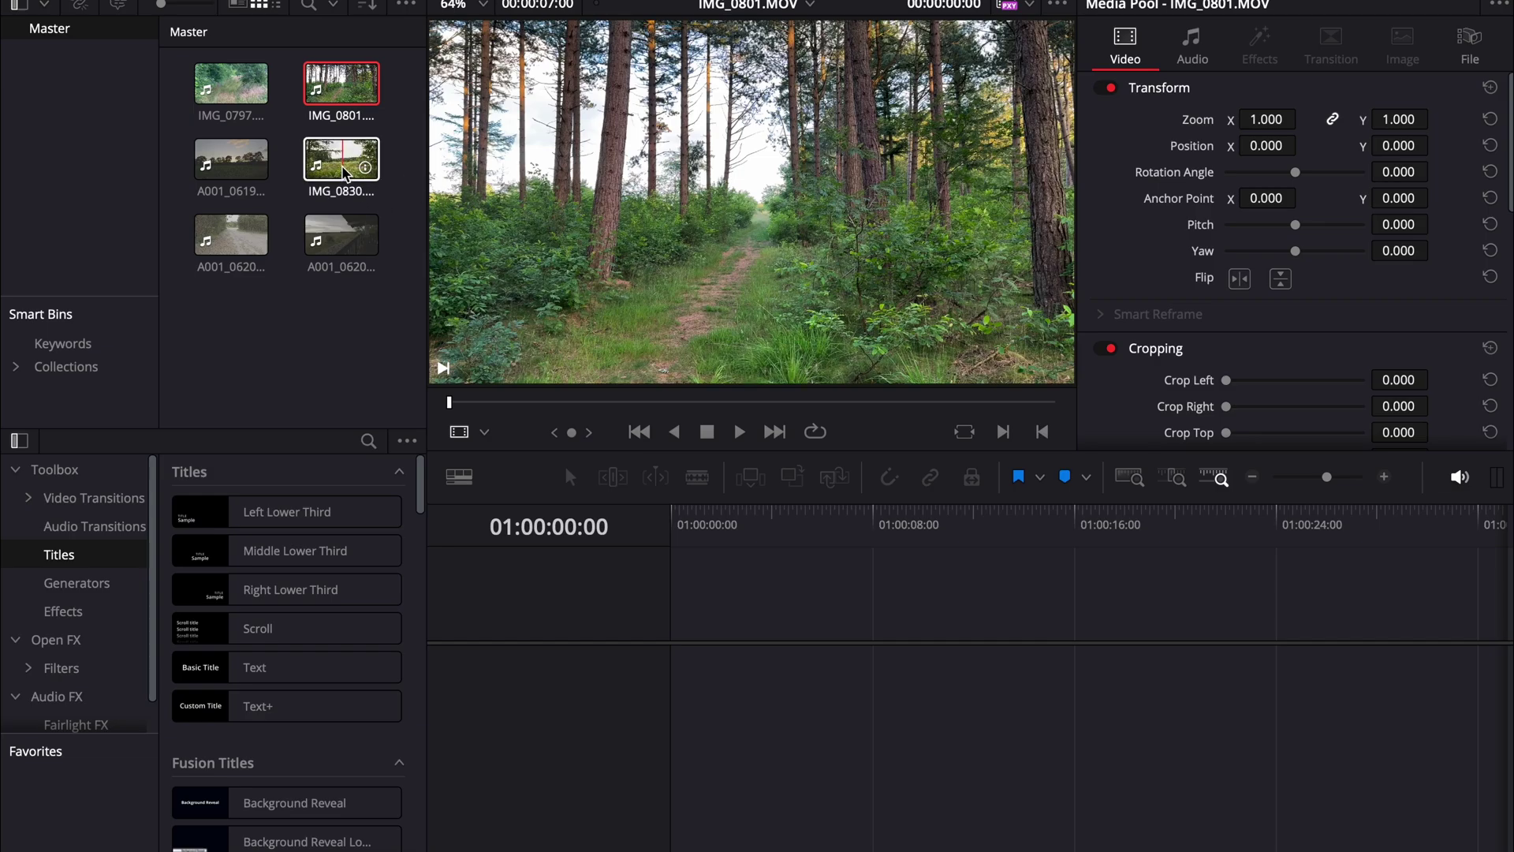
left_click(344, 172)
left_click(655, 400)
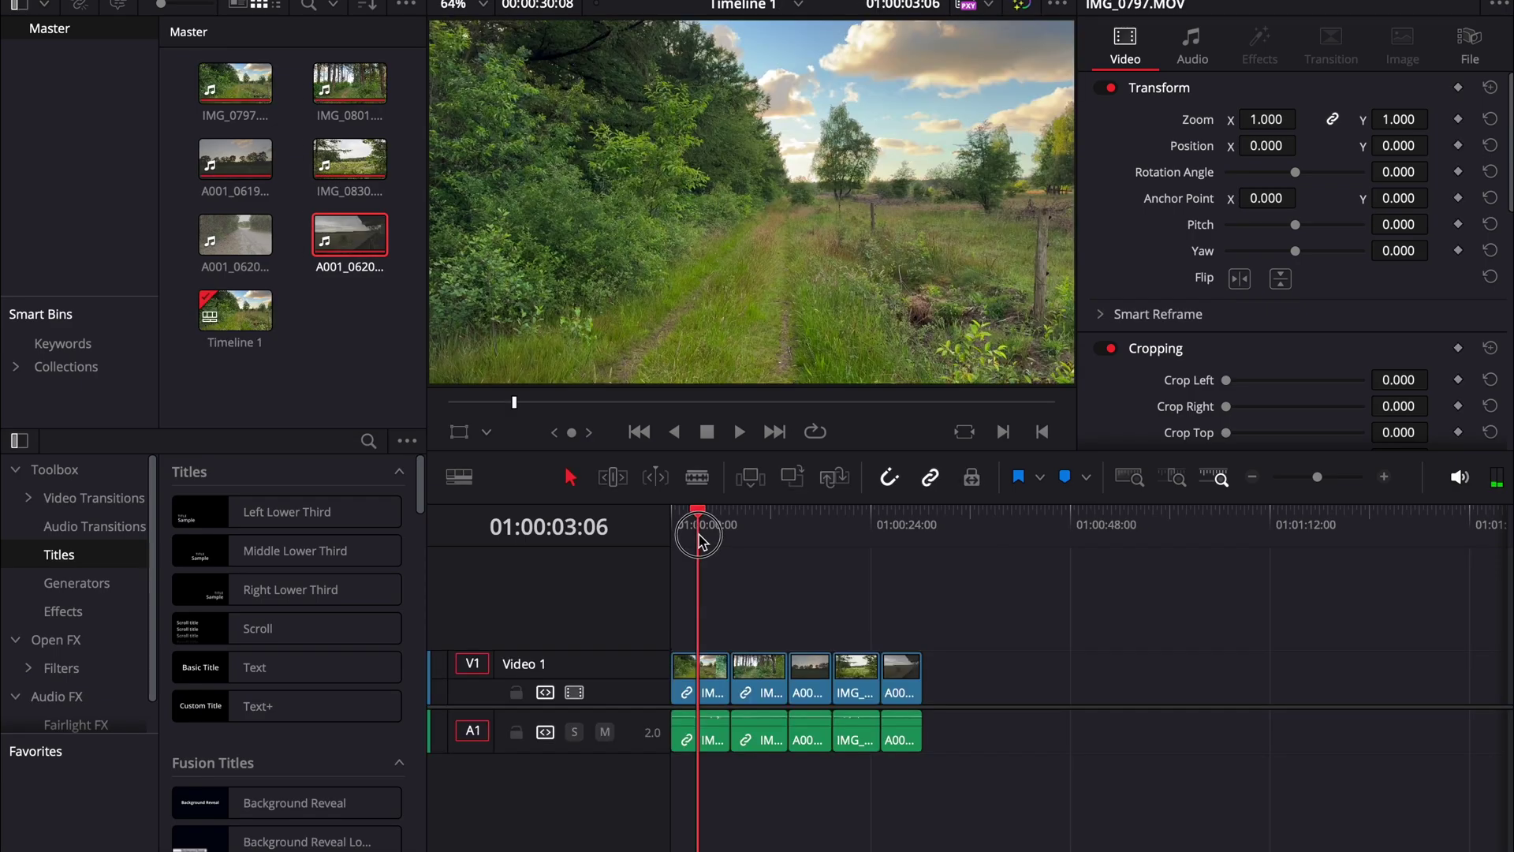
left_click_drag(699, 533, 836, 541)
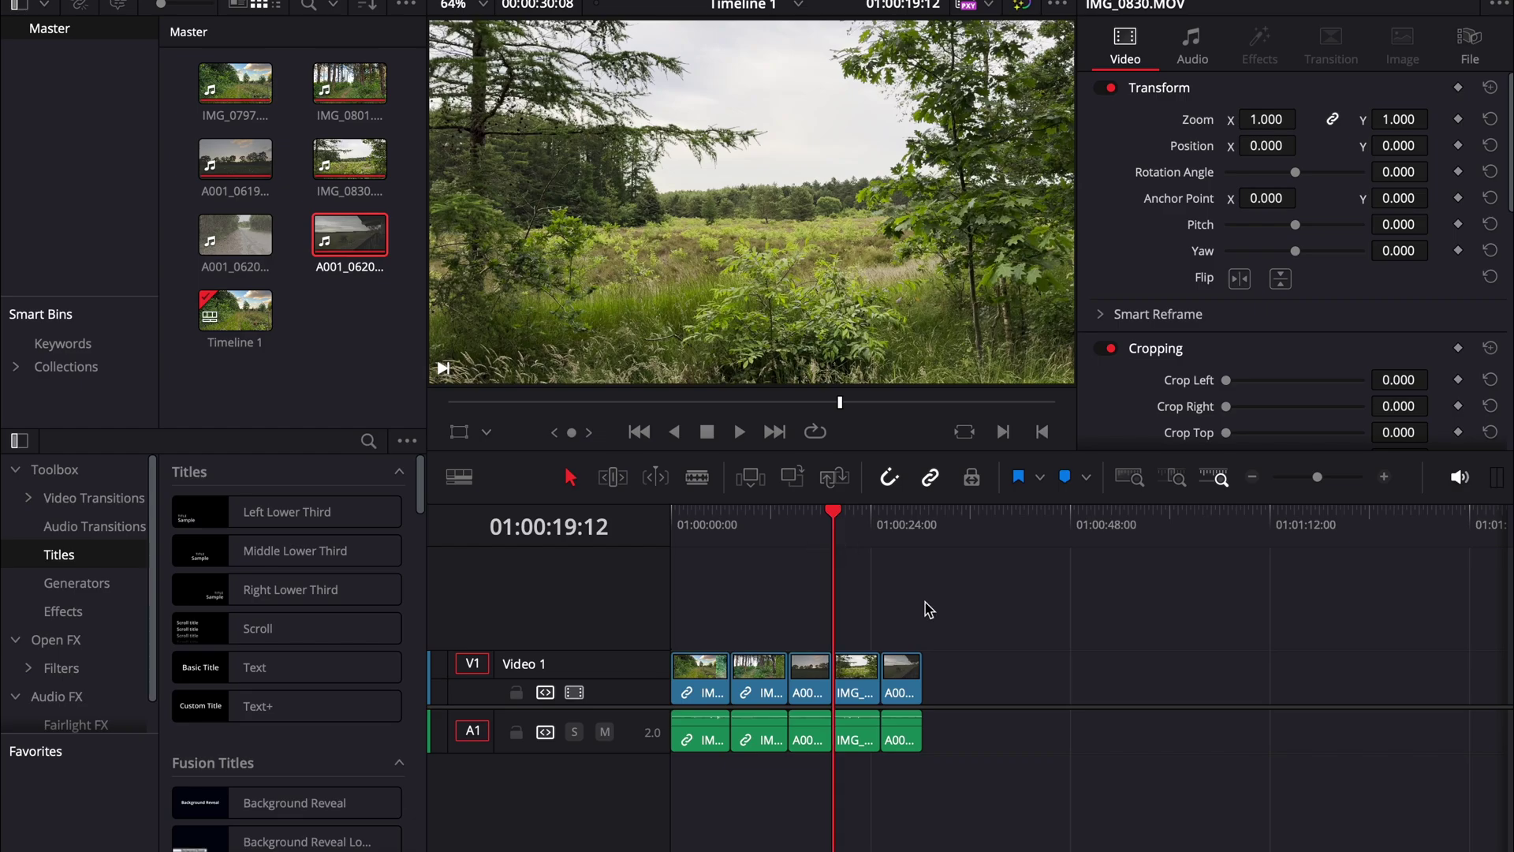
left_click(882, 535)
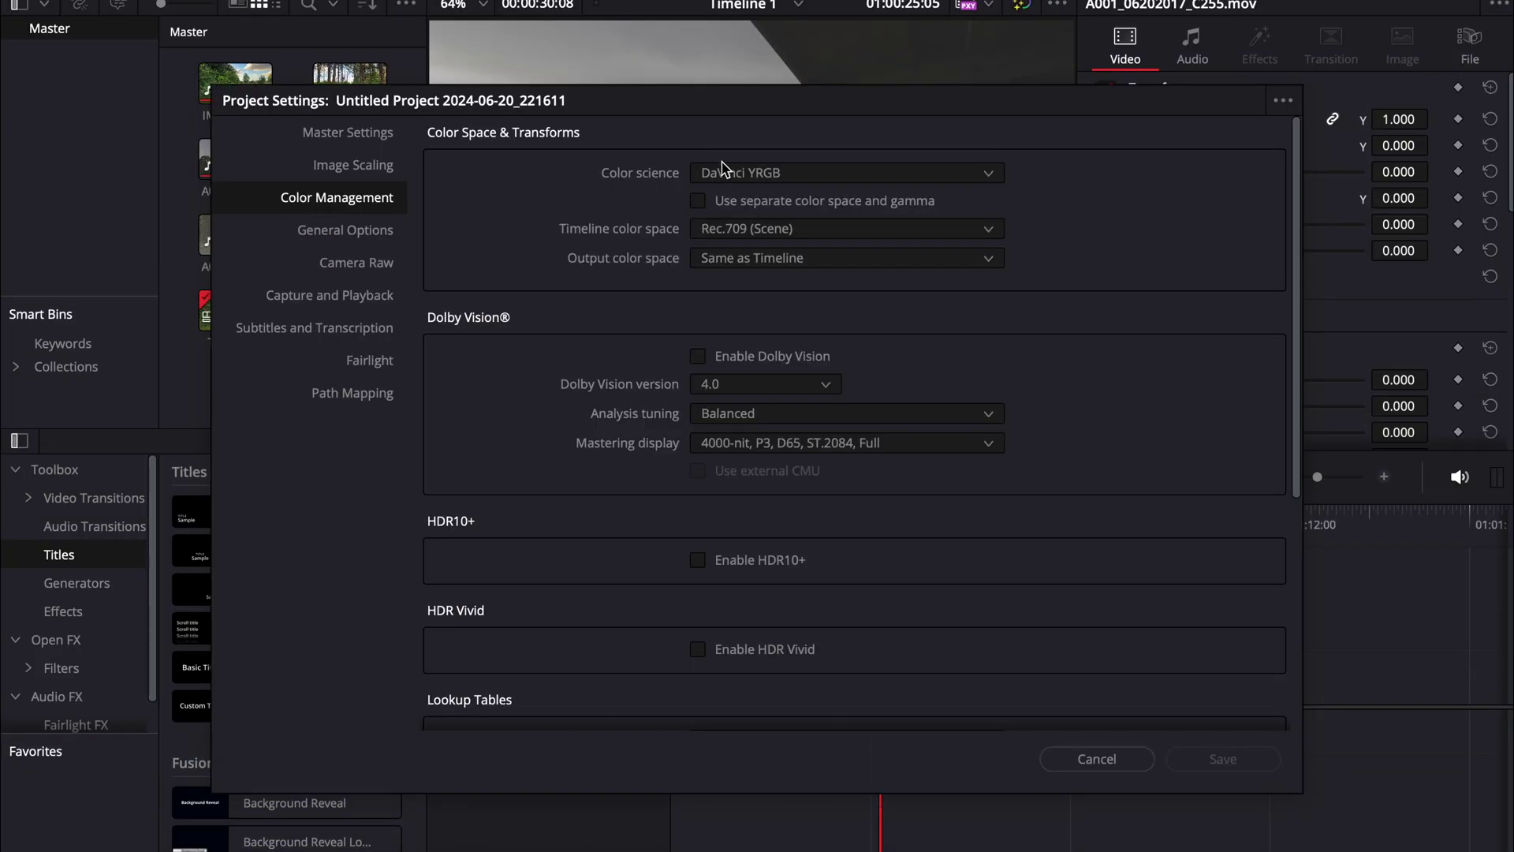
Set colour science to DaVinci YRGB Color Managed with automatic SDR, Rec.709 output, and save.
left_click(724, 170)
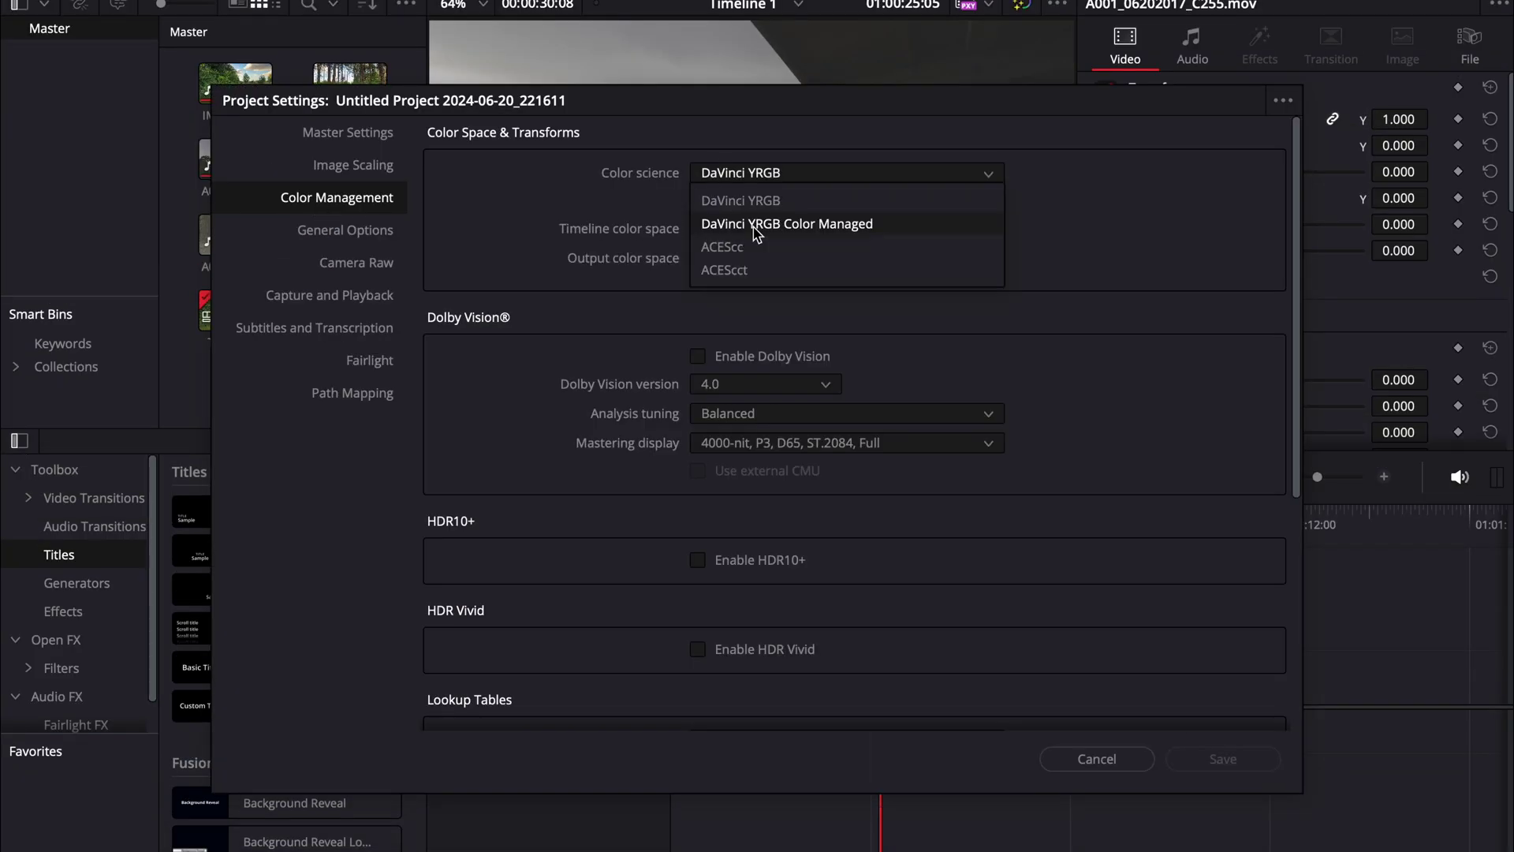
left_click(754, 224)
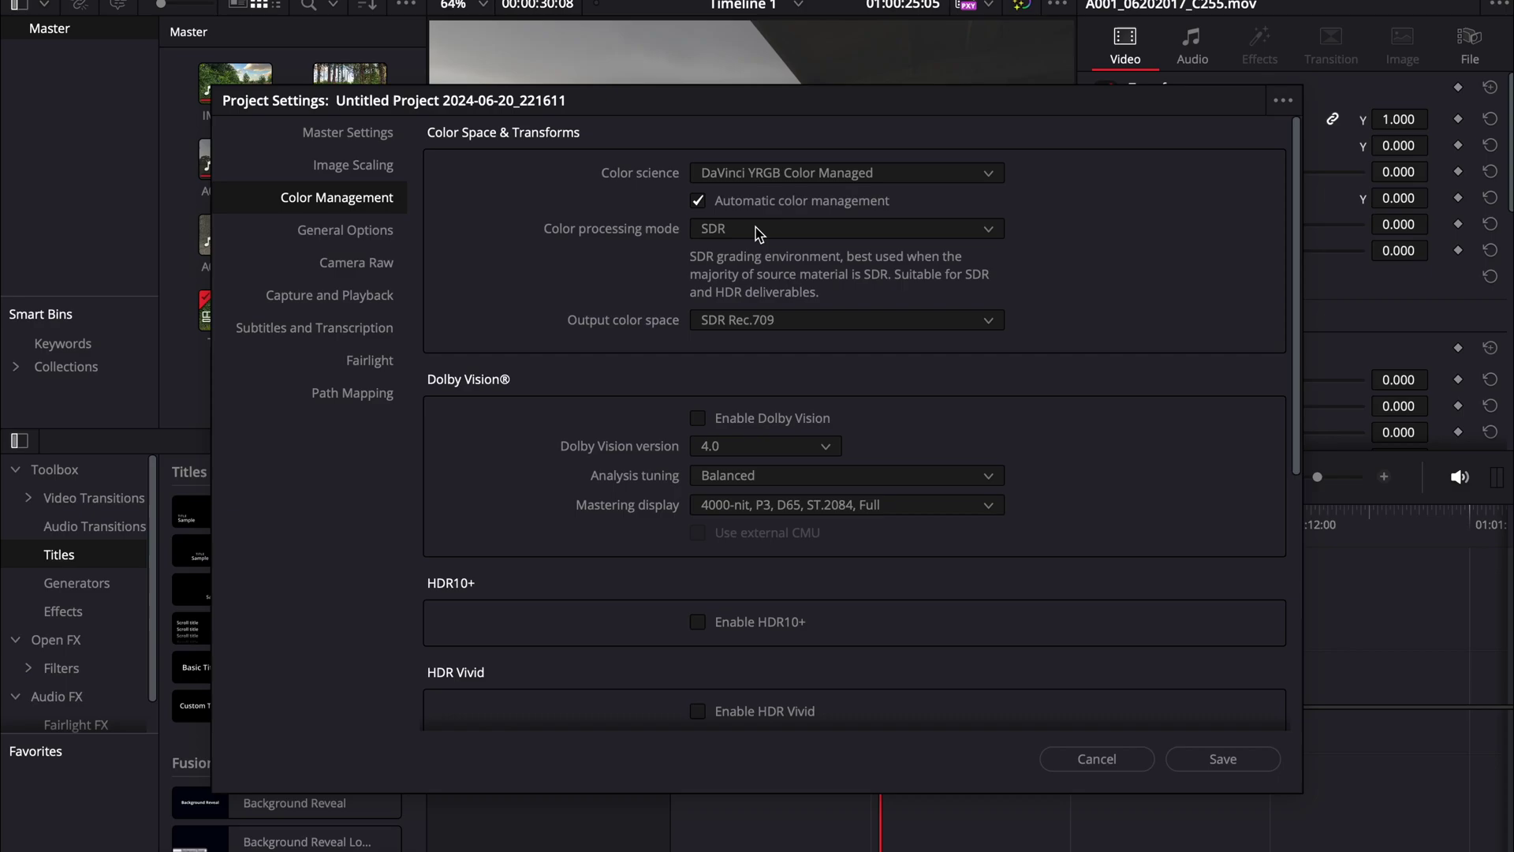
left_click(714, 228)
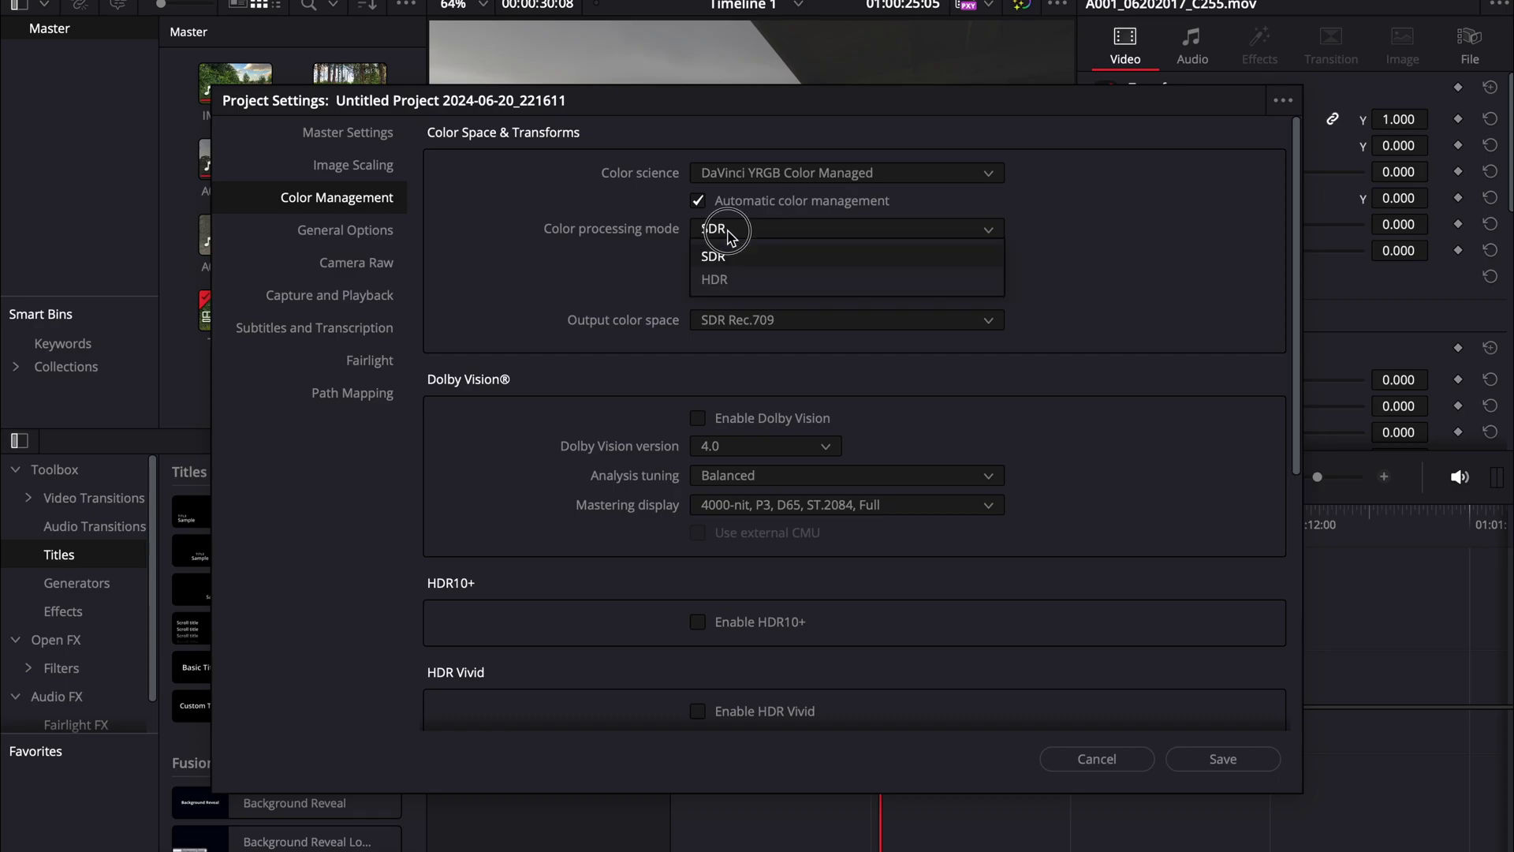
left_click(722, 229)
left_click(699, 202)
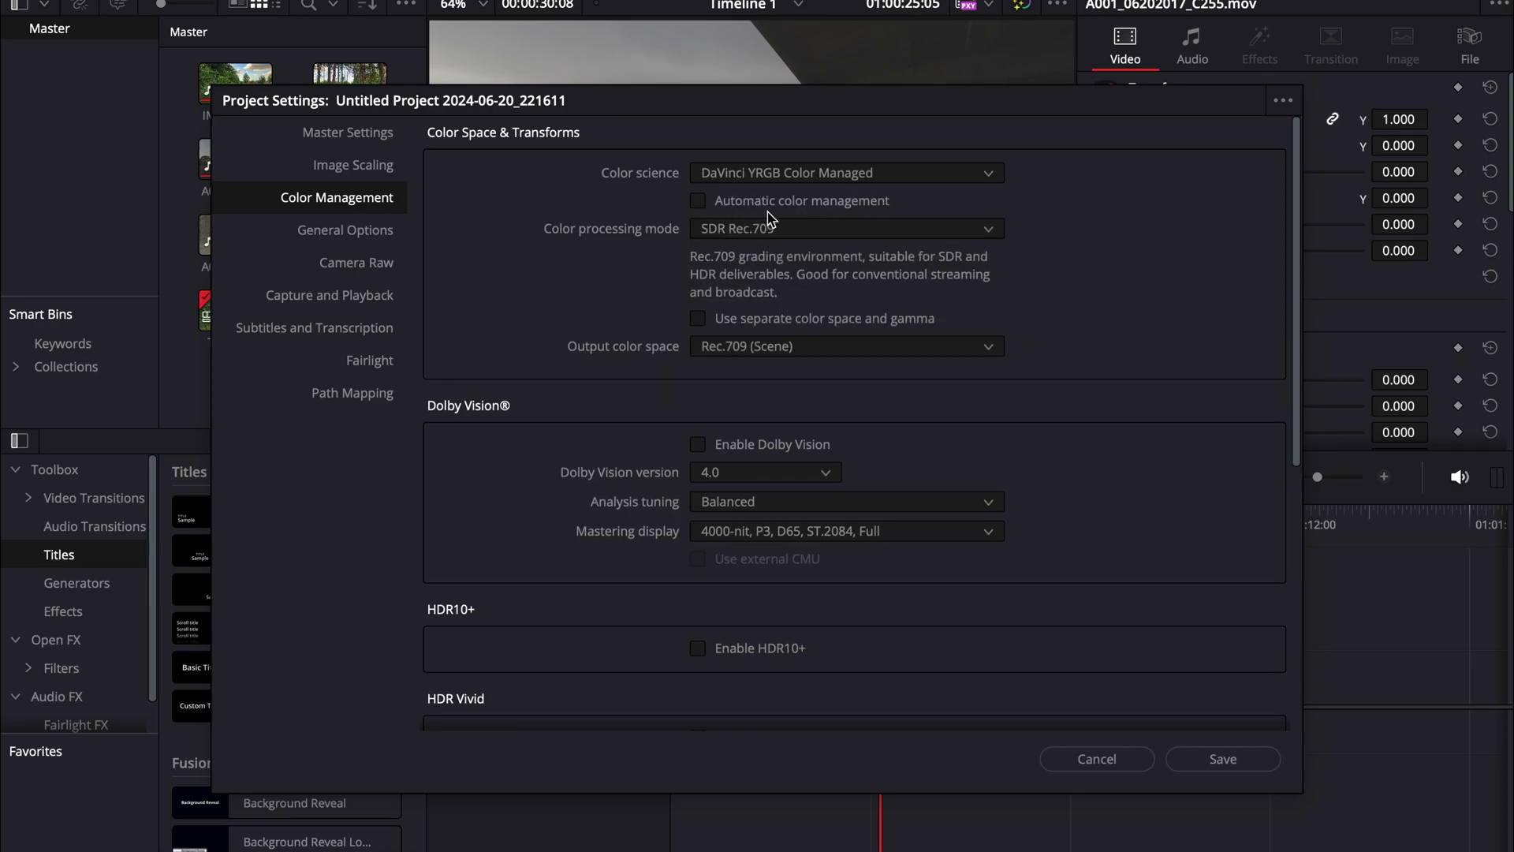
left_click(781, 231)
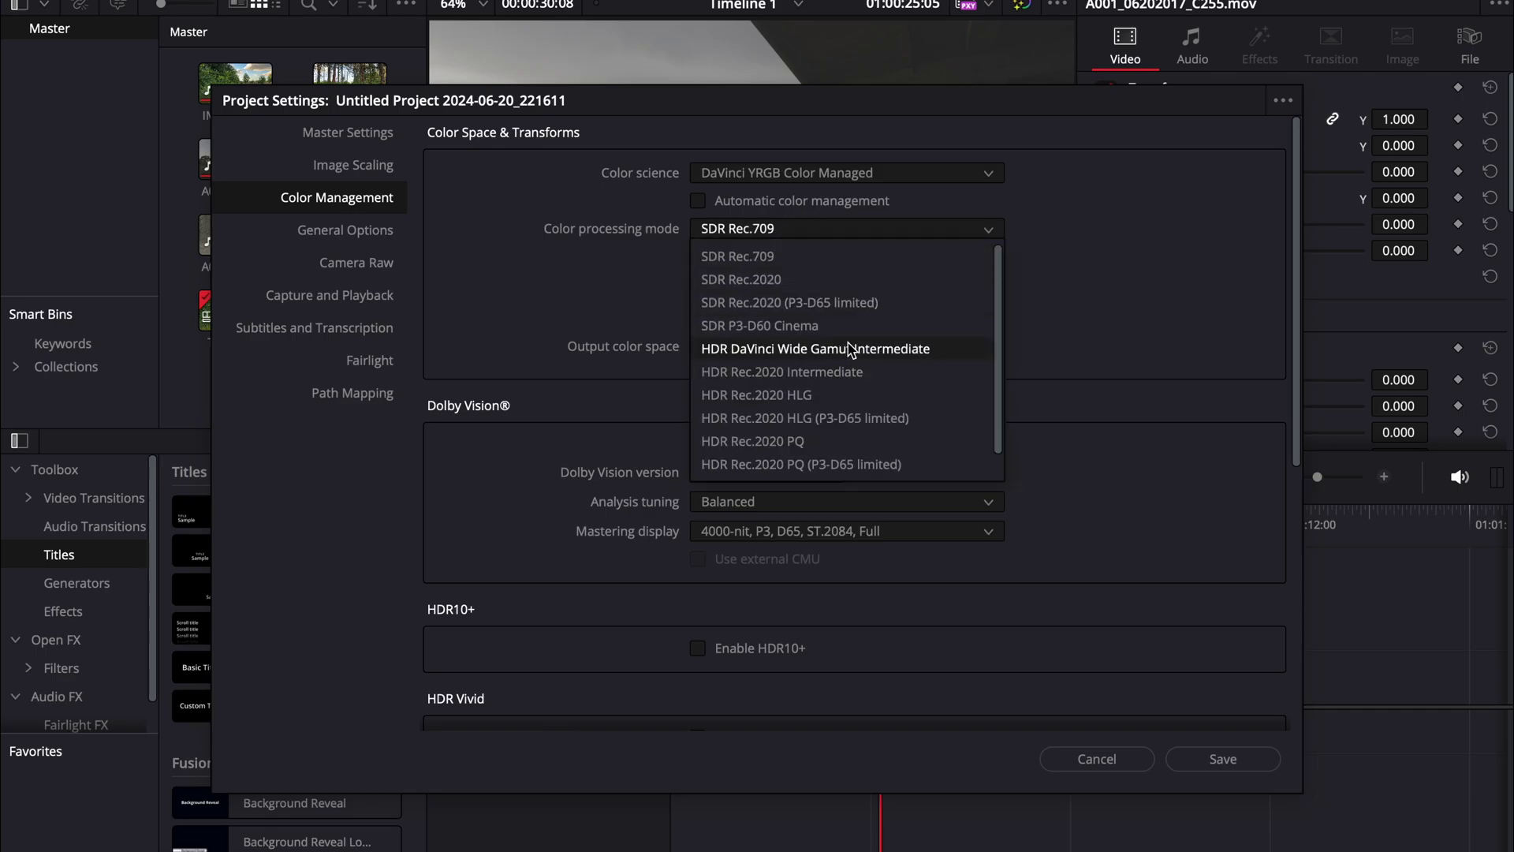
left_click(721, 226)
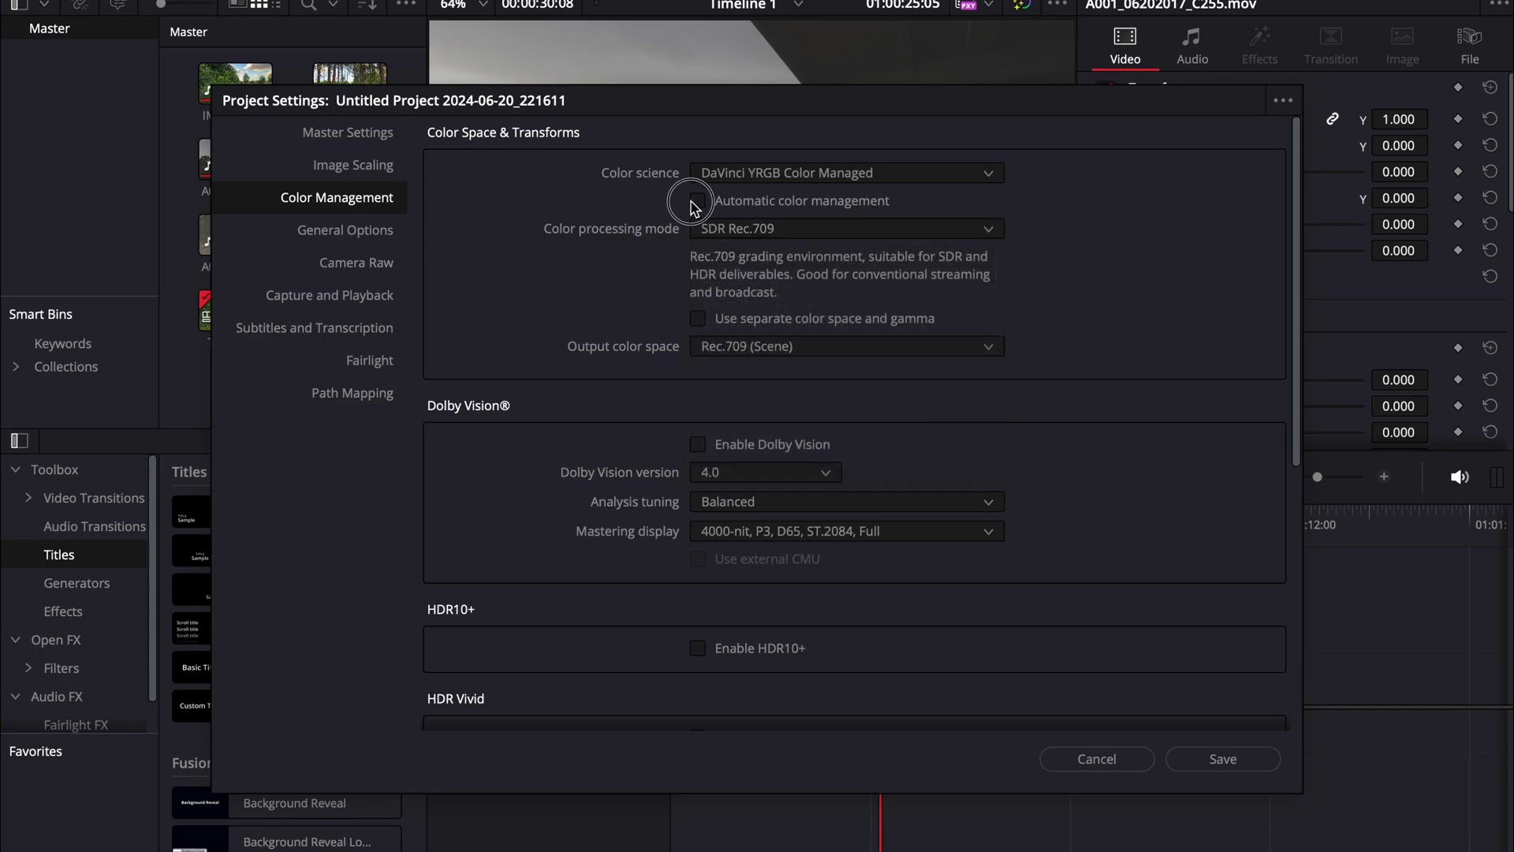
left_click(698, 201)
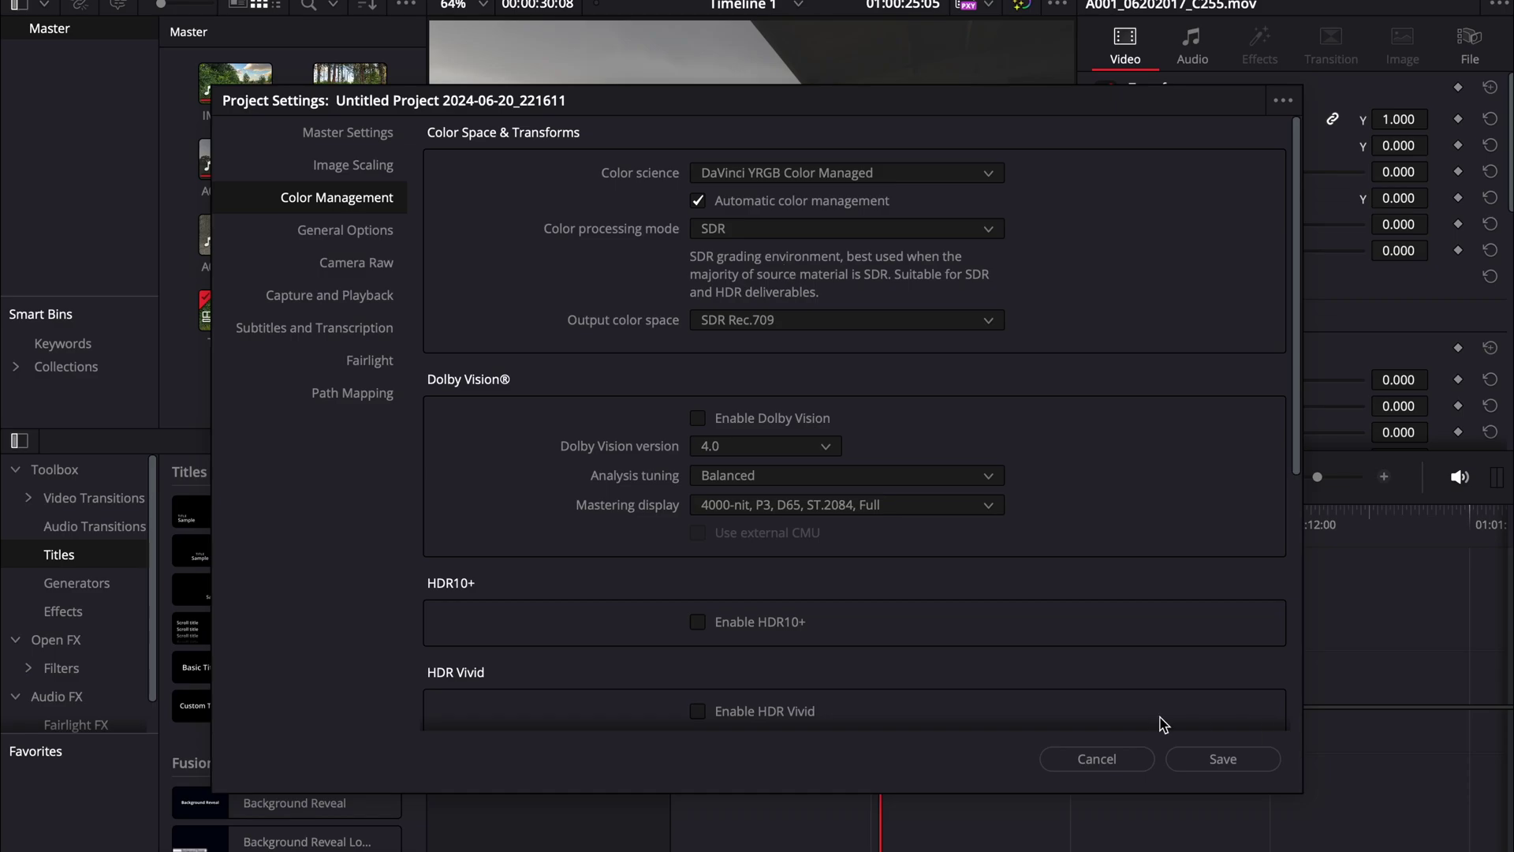
left_click(1191, 768)
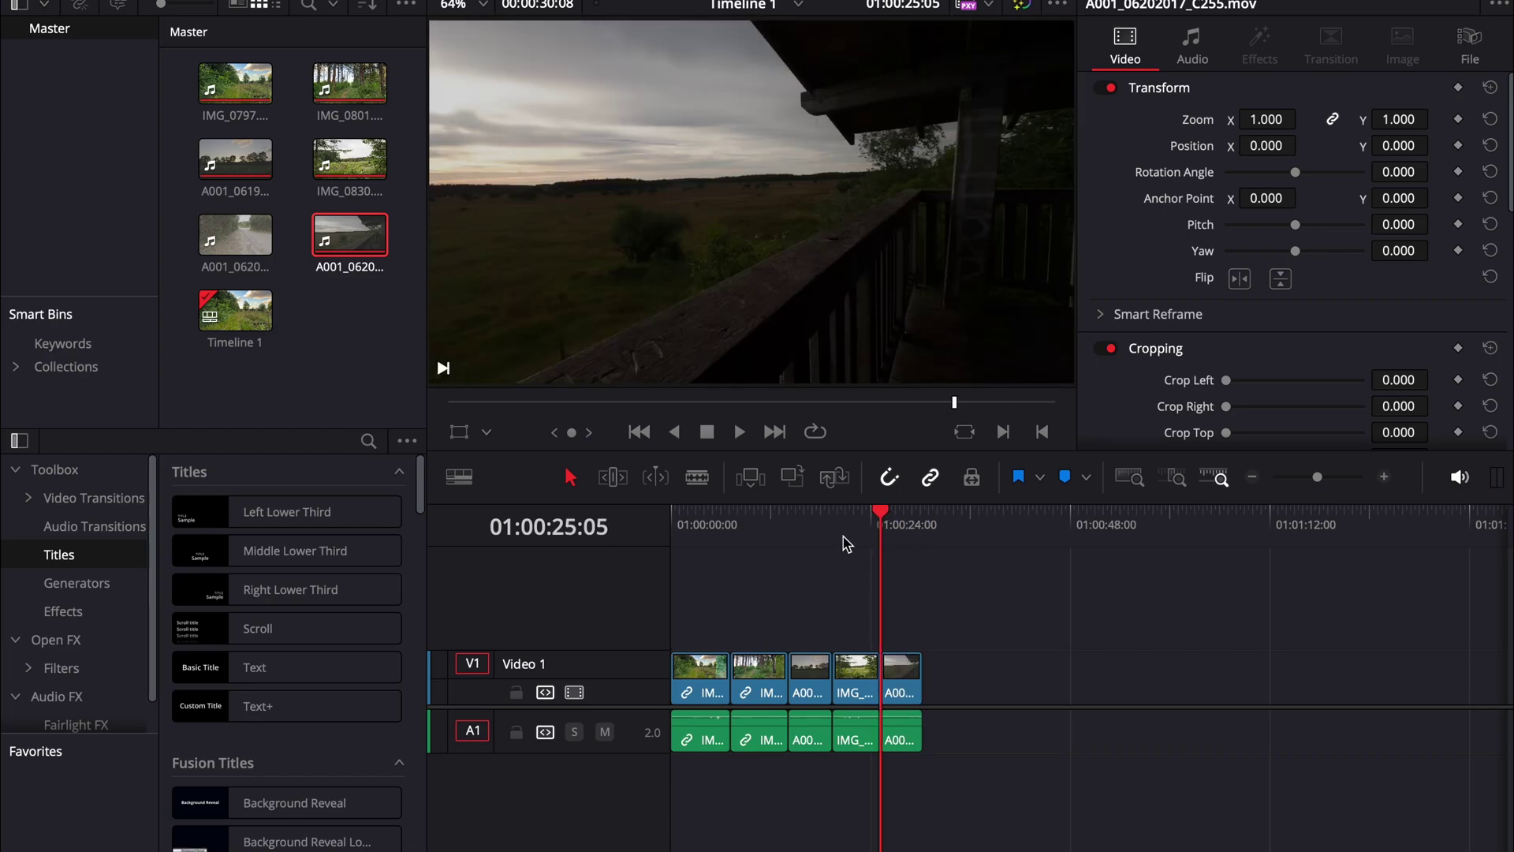
Scrub through the timeline to review the clips.
mouse_move(846, 544)
left_mouse_down()
mouse_move(821, 531)
mouse_move(902, 517)
mouse_move(838, 517)
mouse_move(859, 517)
left_mouse_up()
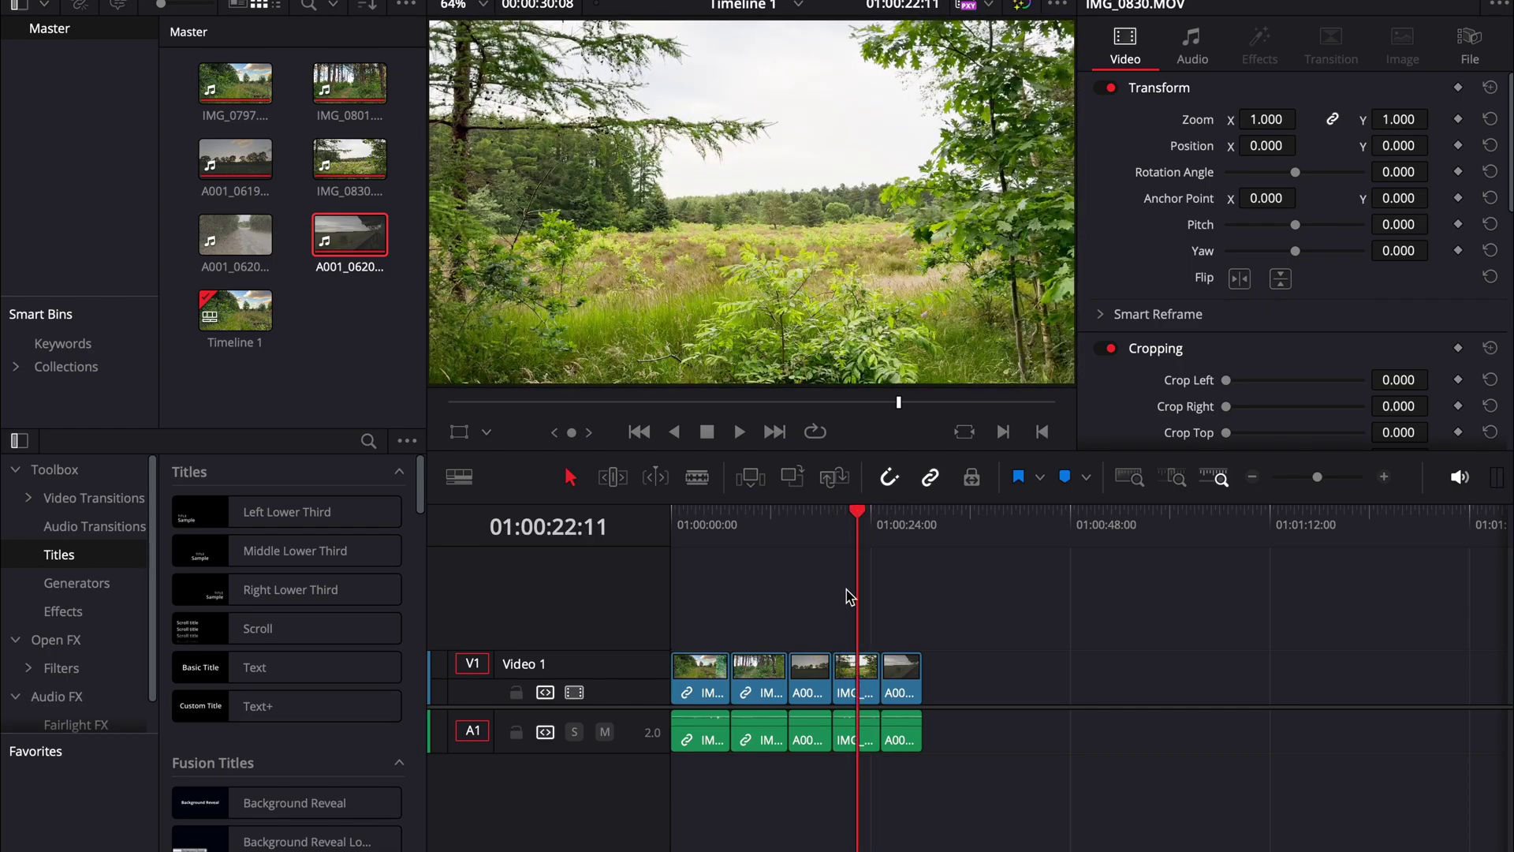
On the Color page, label node 01, darken clip 04 with the custom curve, then select clip 05.
mouse_move(854, 744)
key("shift+6")
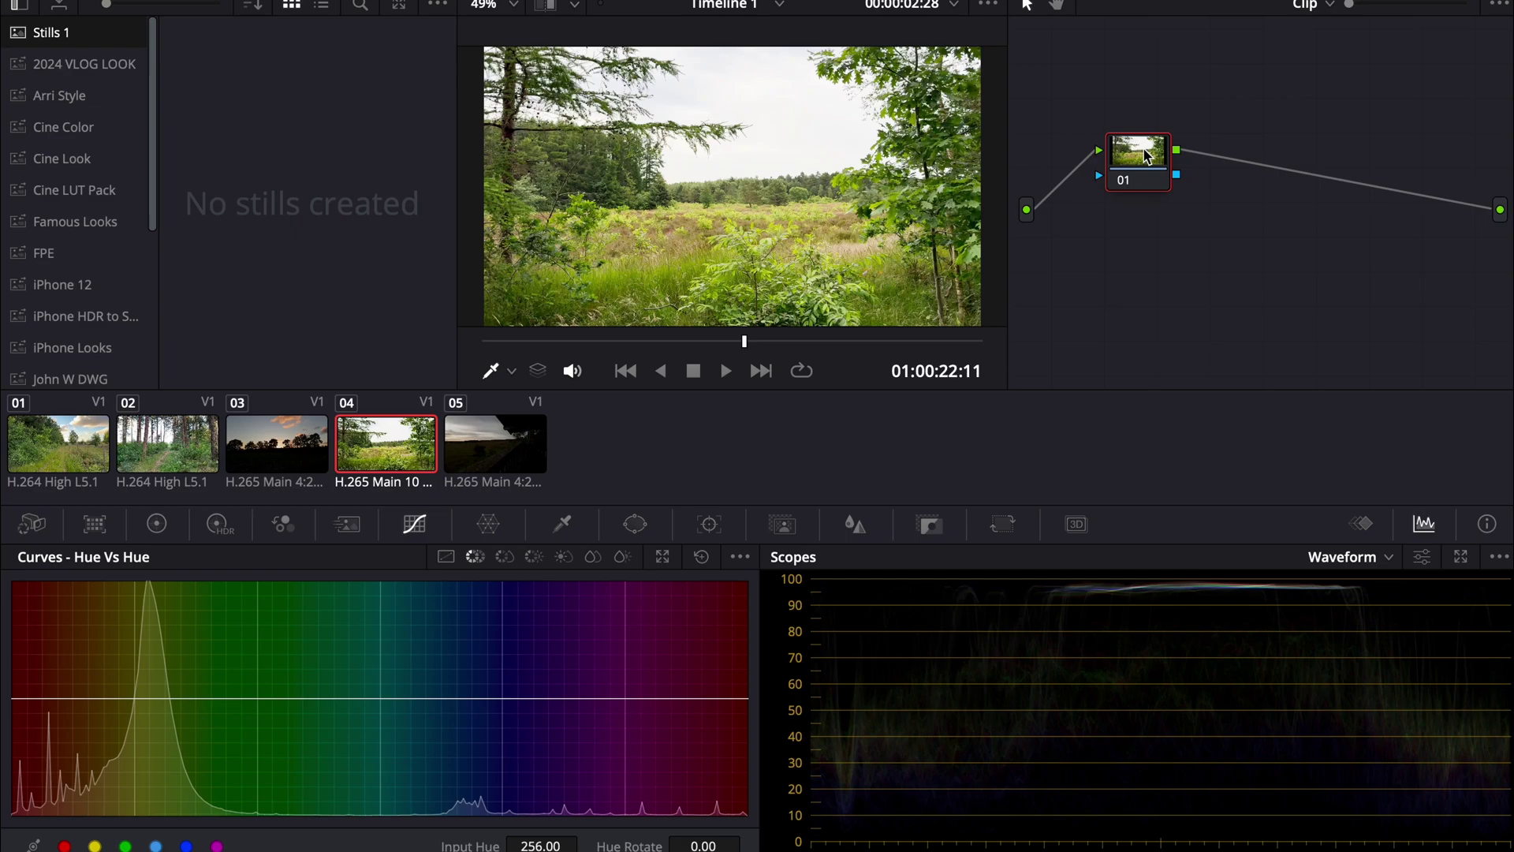
right_click(1146, 155)
left_click(1164, 197)
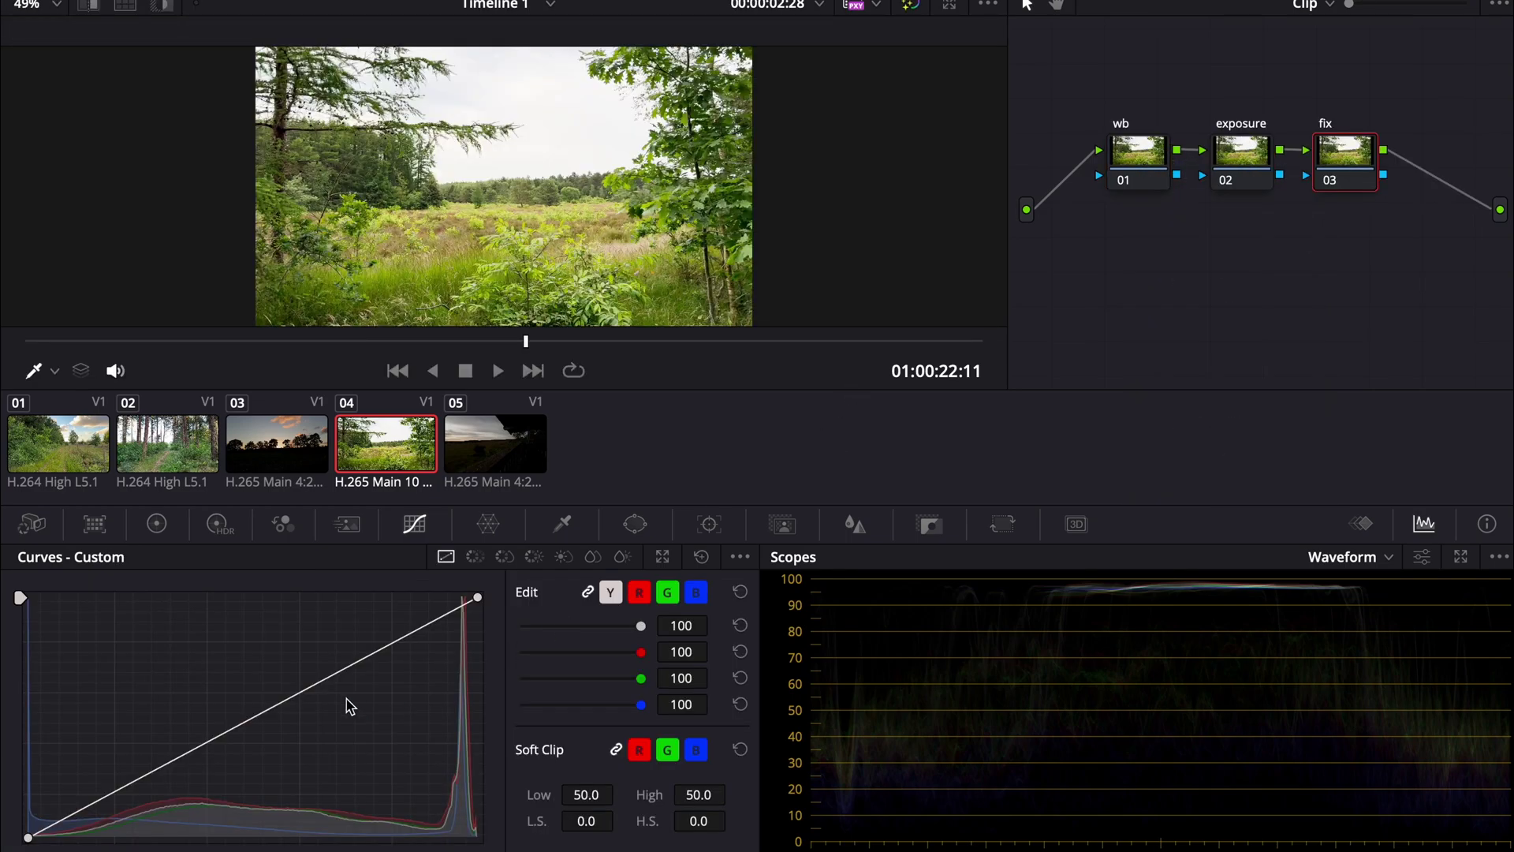
left_click_drag(338, 677, 358, 699)
key("Down")
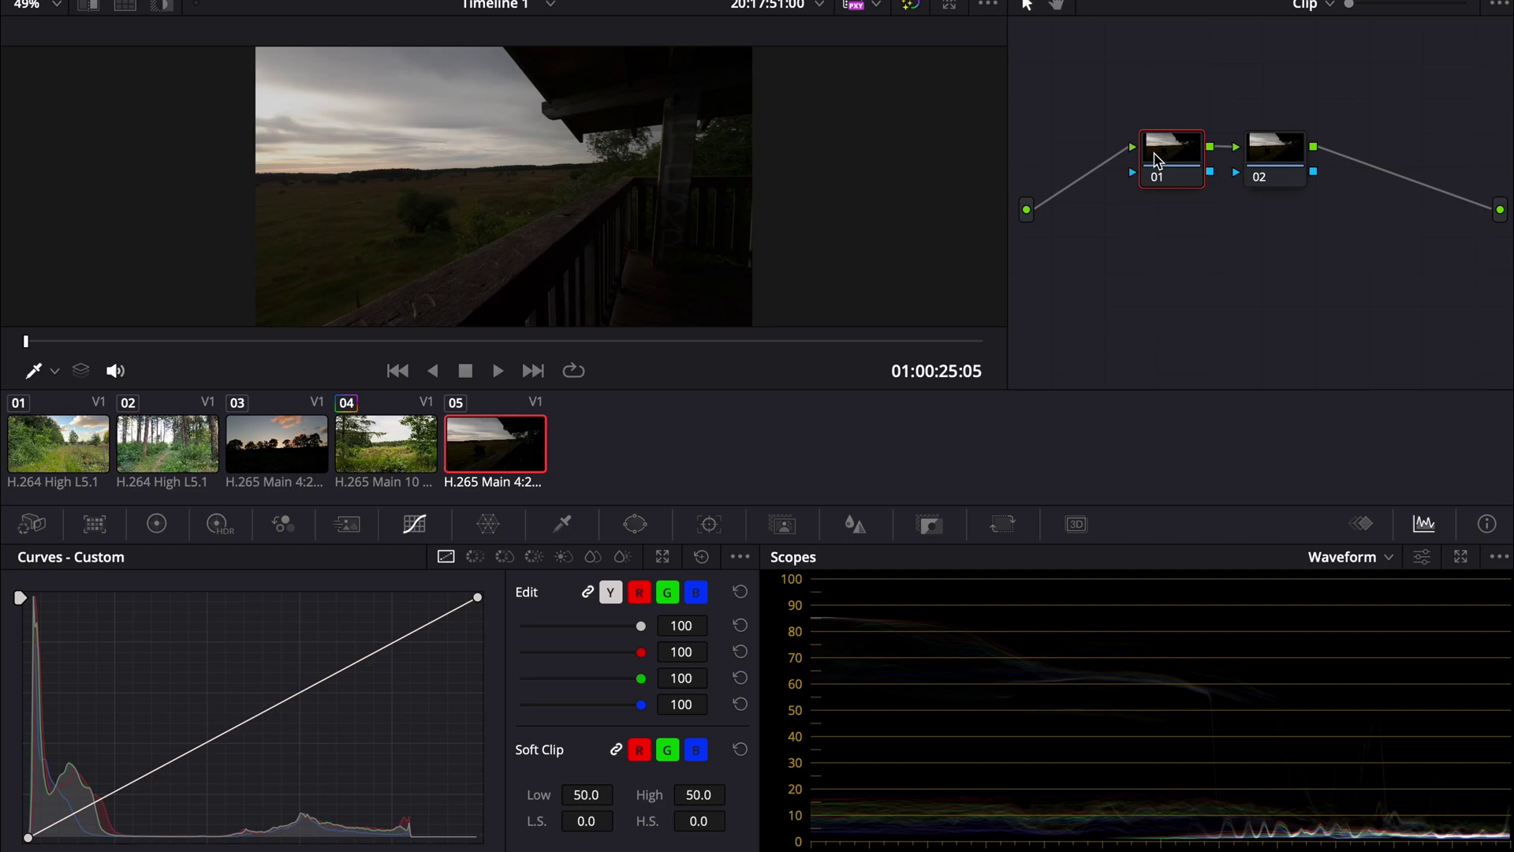
Label the balcony clip's node 01 'wb' and node 02 'exp'.
double_click(1157, 160)
type("wb")
right_click(1288, 154)
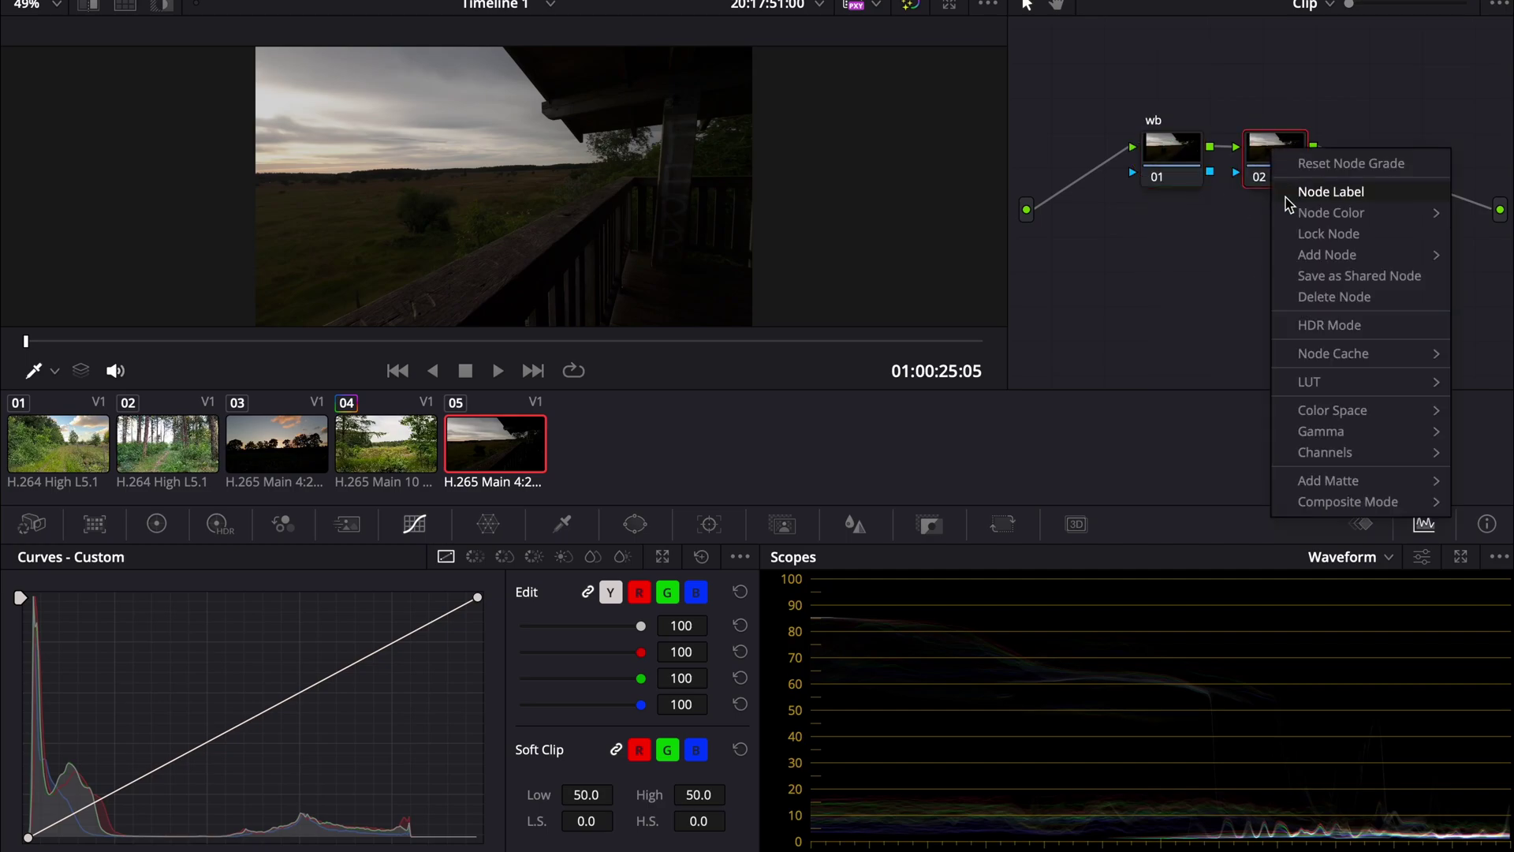
left_click(1301, 189)
type("exposure")
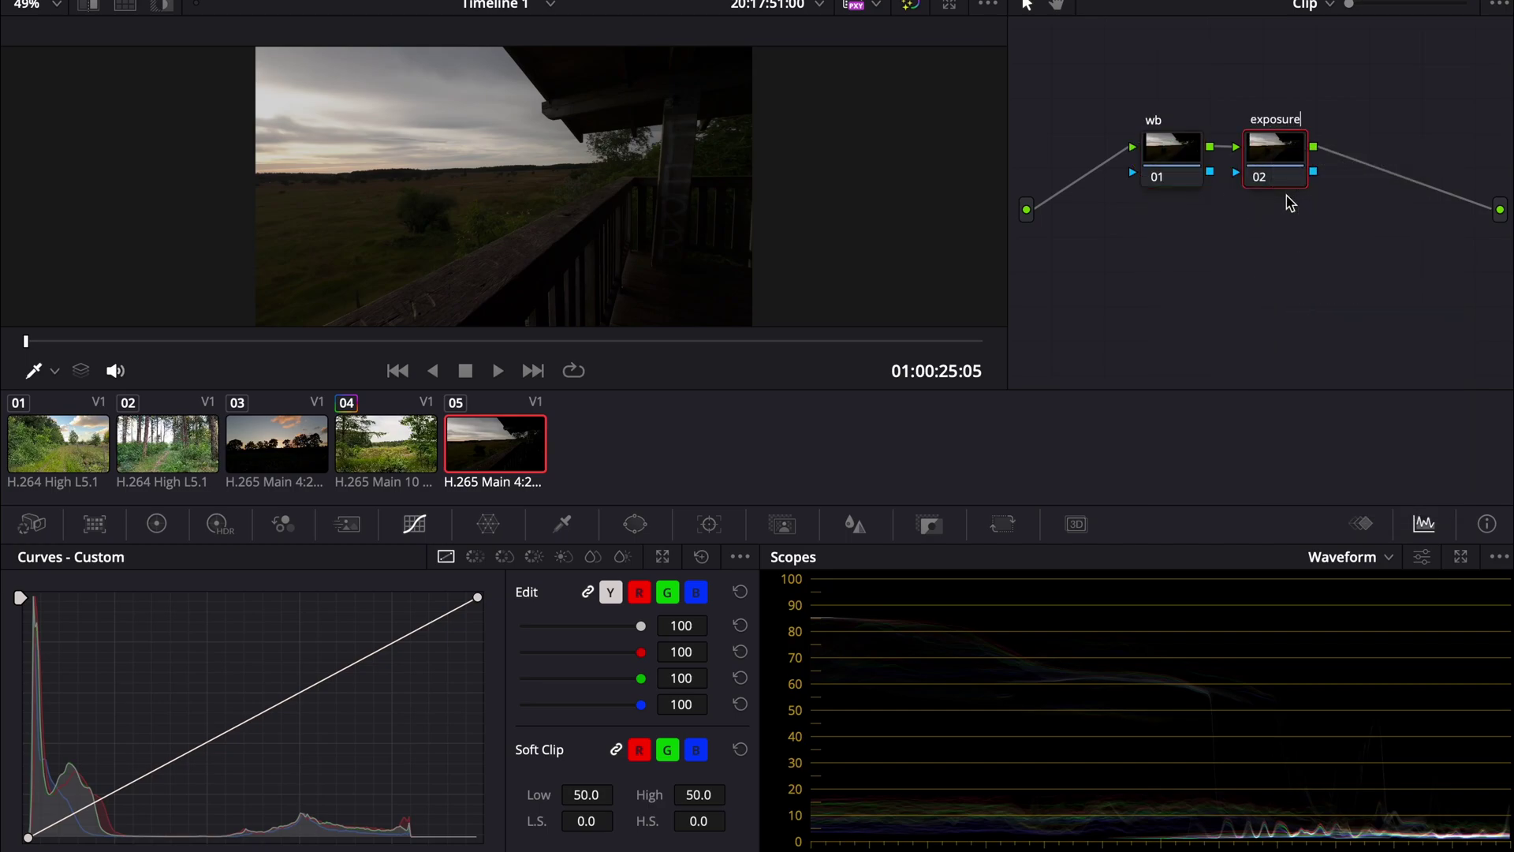
key("Return")
Brighten the balcony clip with Offset 31.30, Lift -0.02, raised Gamma and Gain back at 1.00.
left_click(156, 523)
left_click_drag(645, 805, 832, 769)
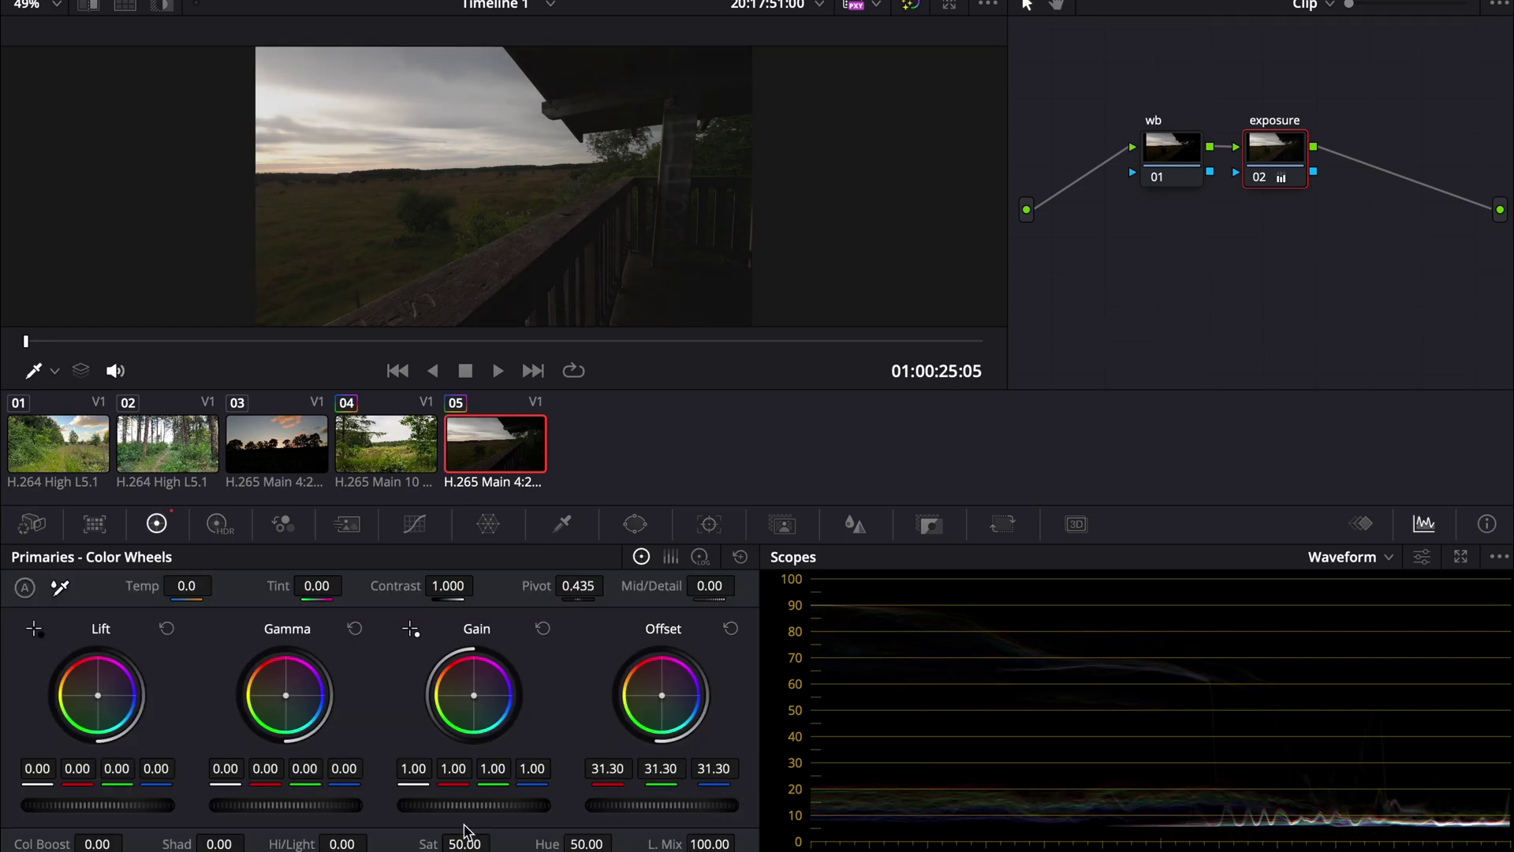
left_click_drag(330, 801, 395, 805)
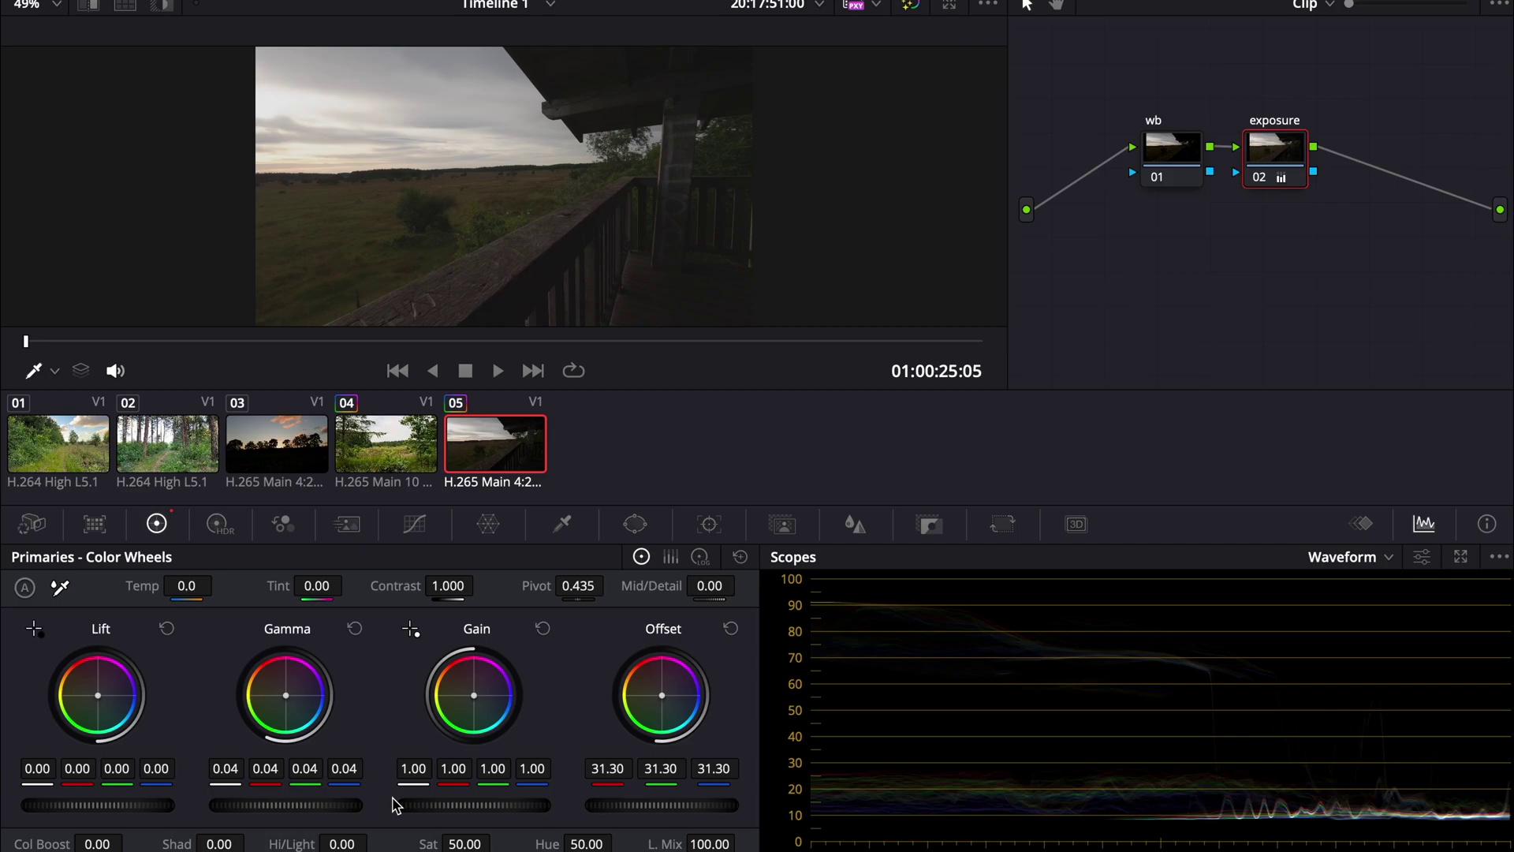
left_click_drag(496, 810, 451, 811)
left_click(544, 628)
mouse_move(131, 809)
left_mouse_down()
mouse_move(91, 802)
mouse_move(146, 811)
left_mouse_up()
mouse_move(364, 811)
left_mouse_down()
mouse_move(524, 814)
mouse_move(345, 804)
left_mouse_up()
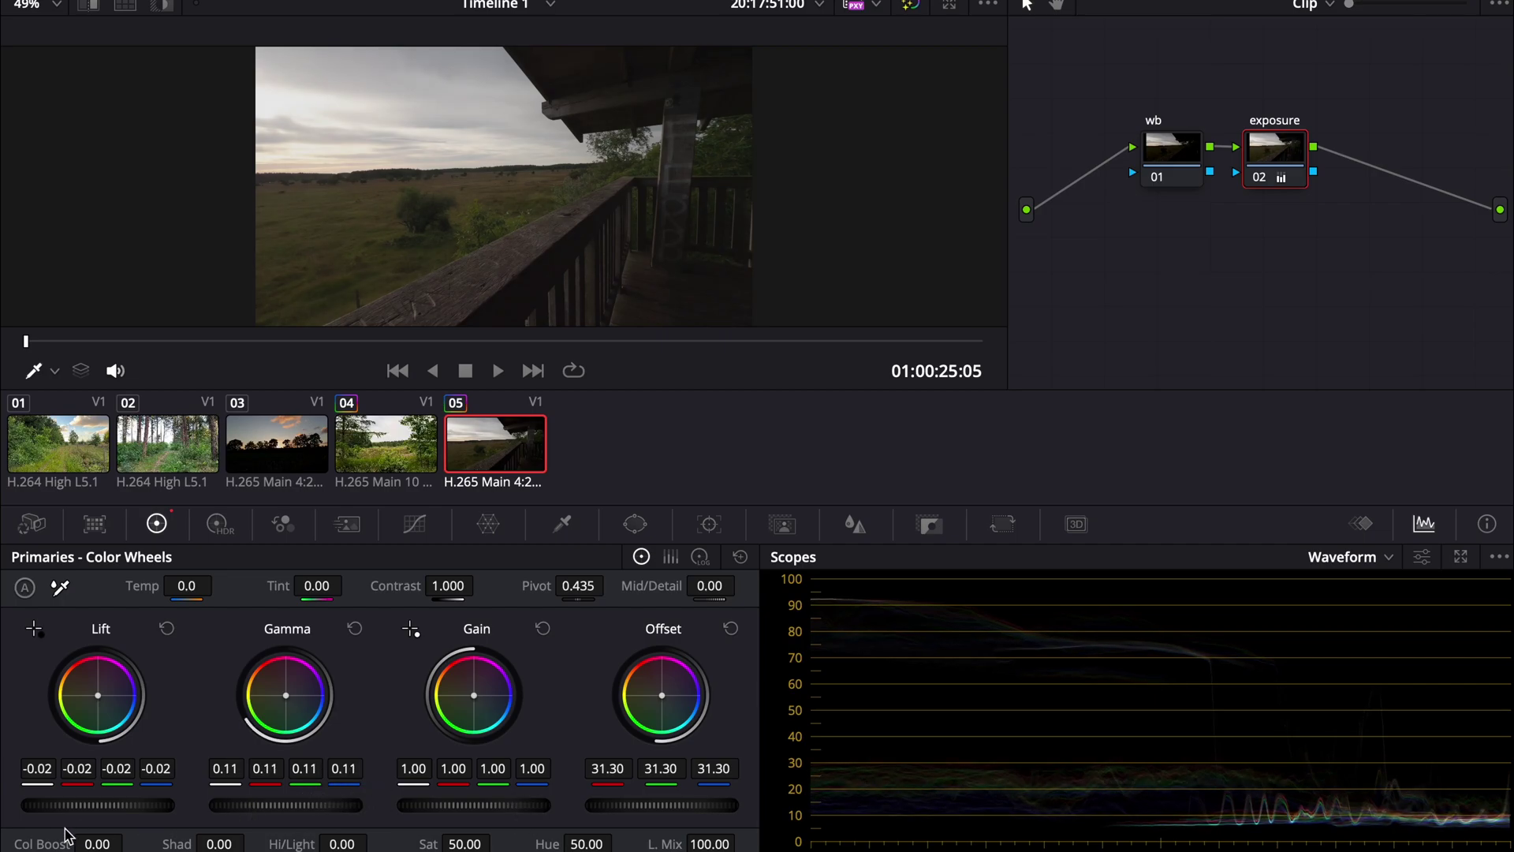
left_click_drag(120, 802, 120, 802)
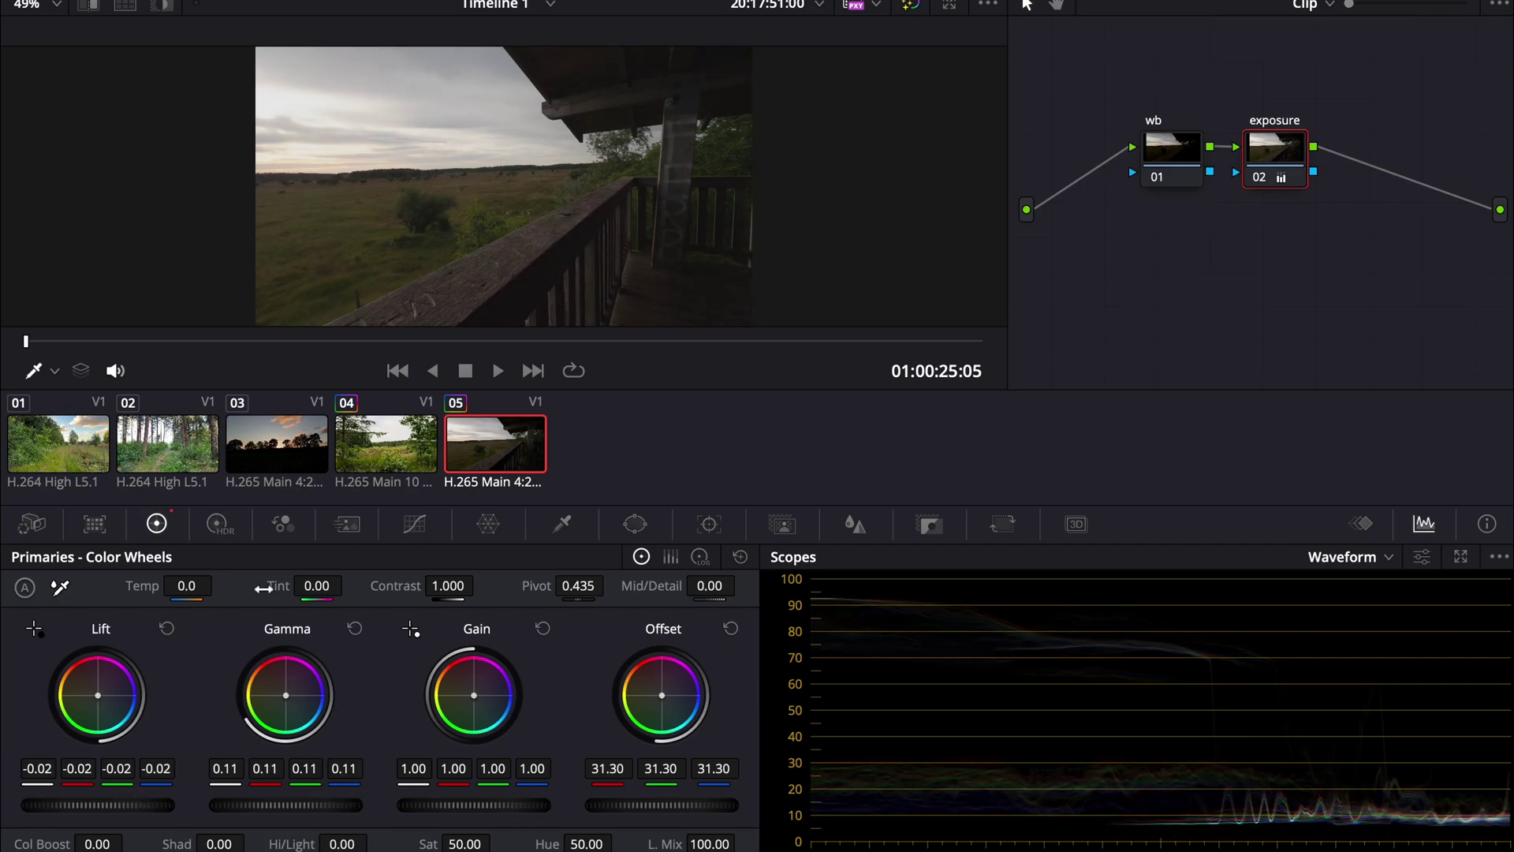
left_click_drag(293, 344, 838, 395)
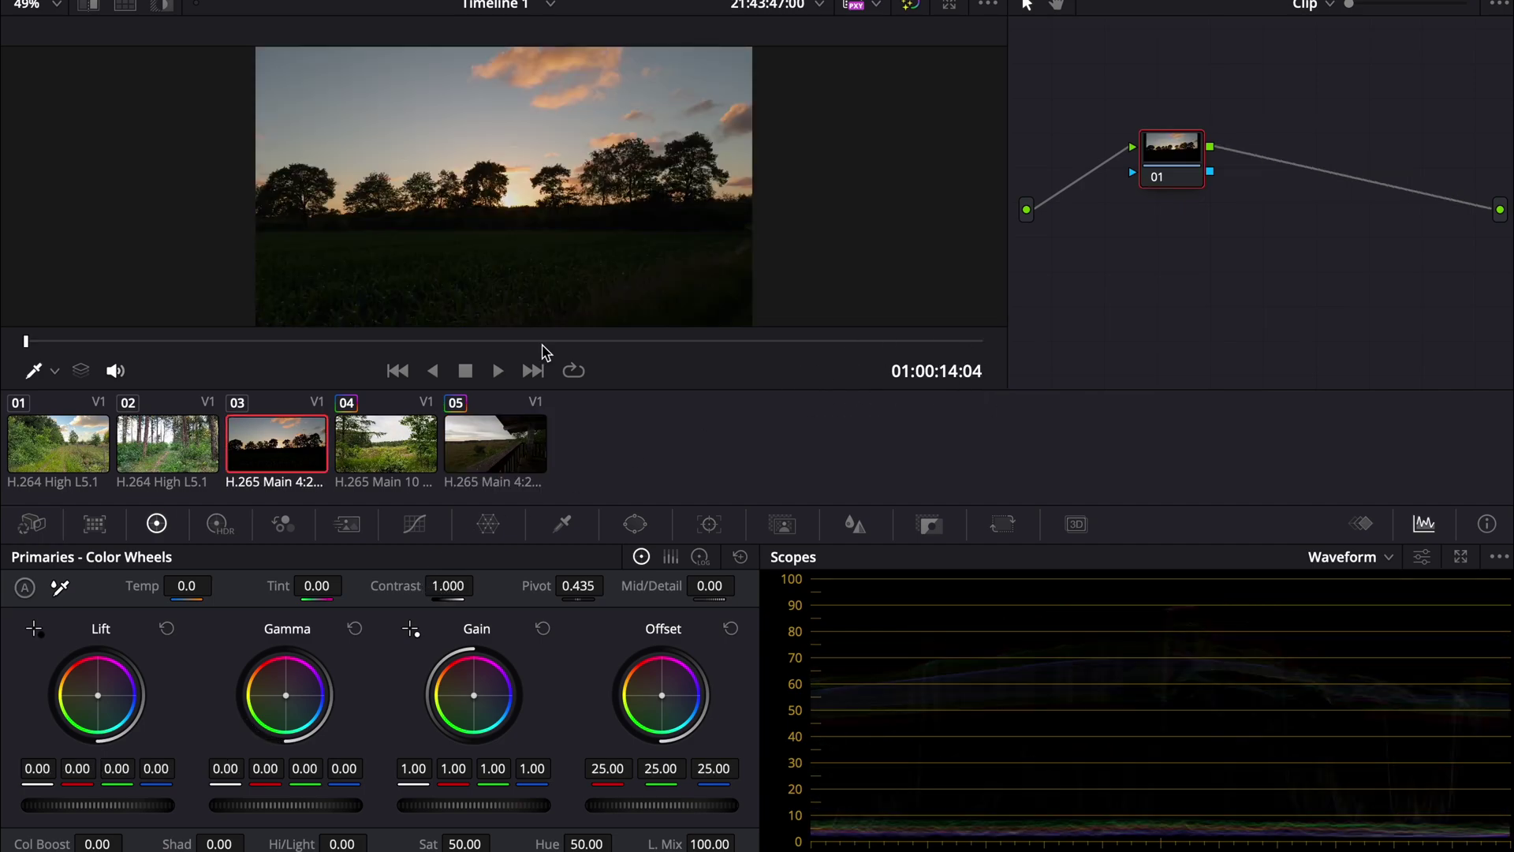
Apply the previous clip's wb and exposure grade to sunset clip 03, then review the timeline.
key("equal")
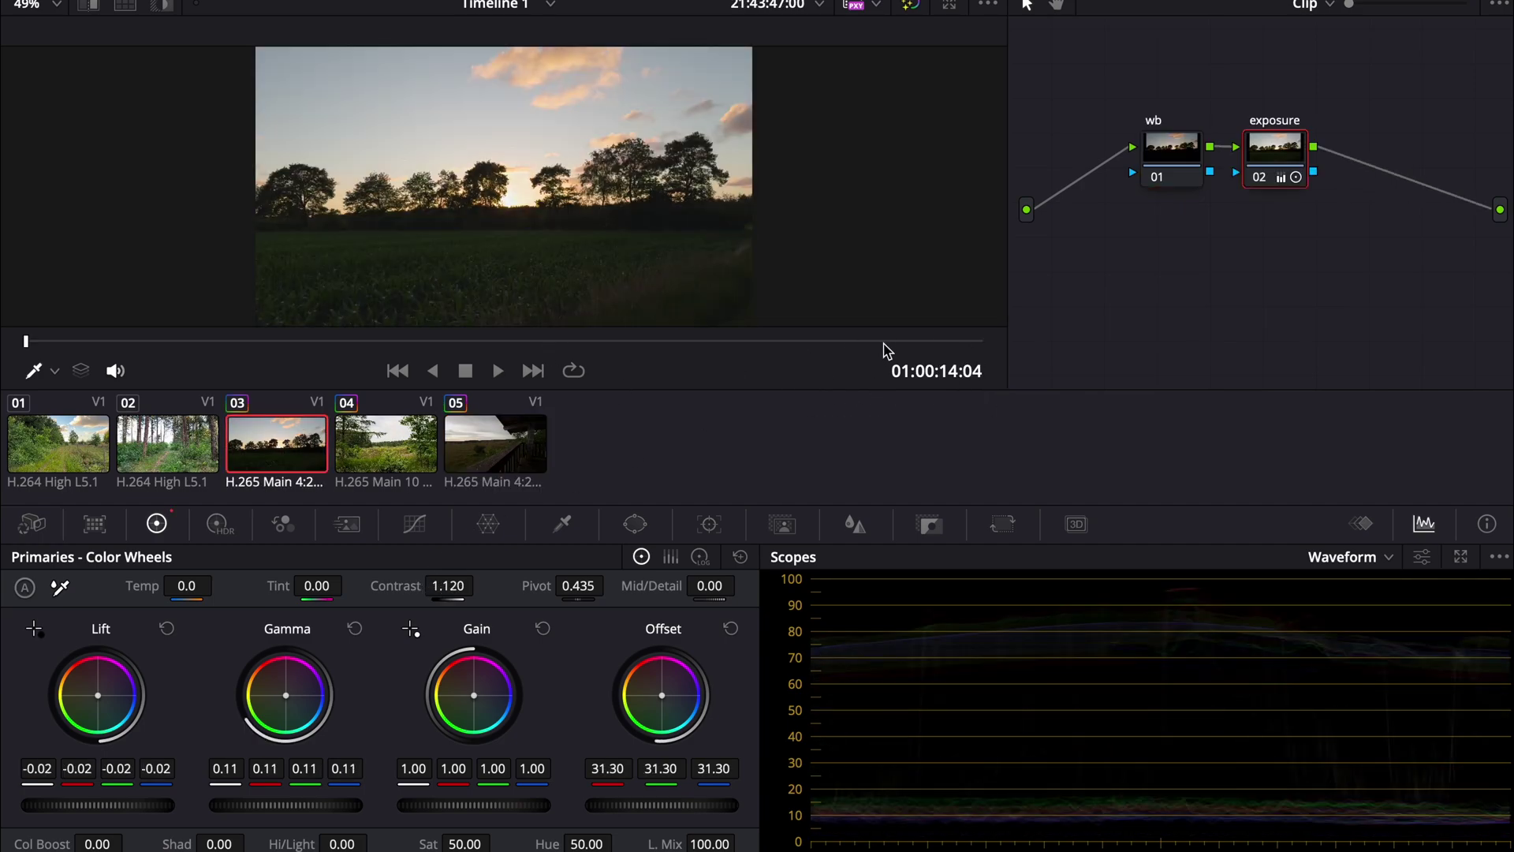
right_click(1258, 189)
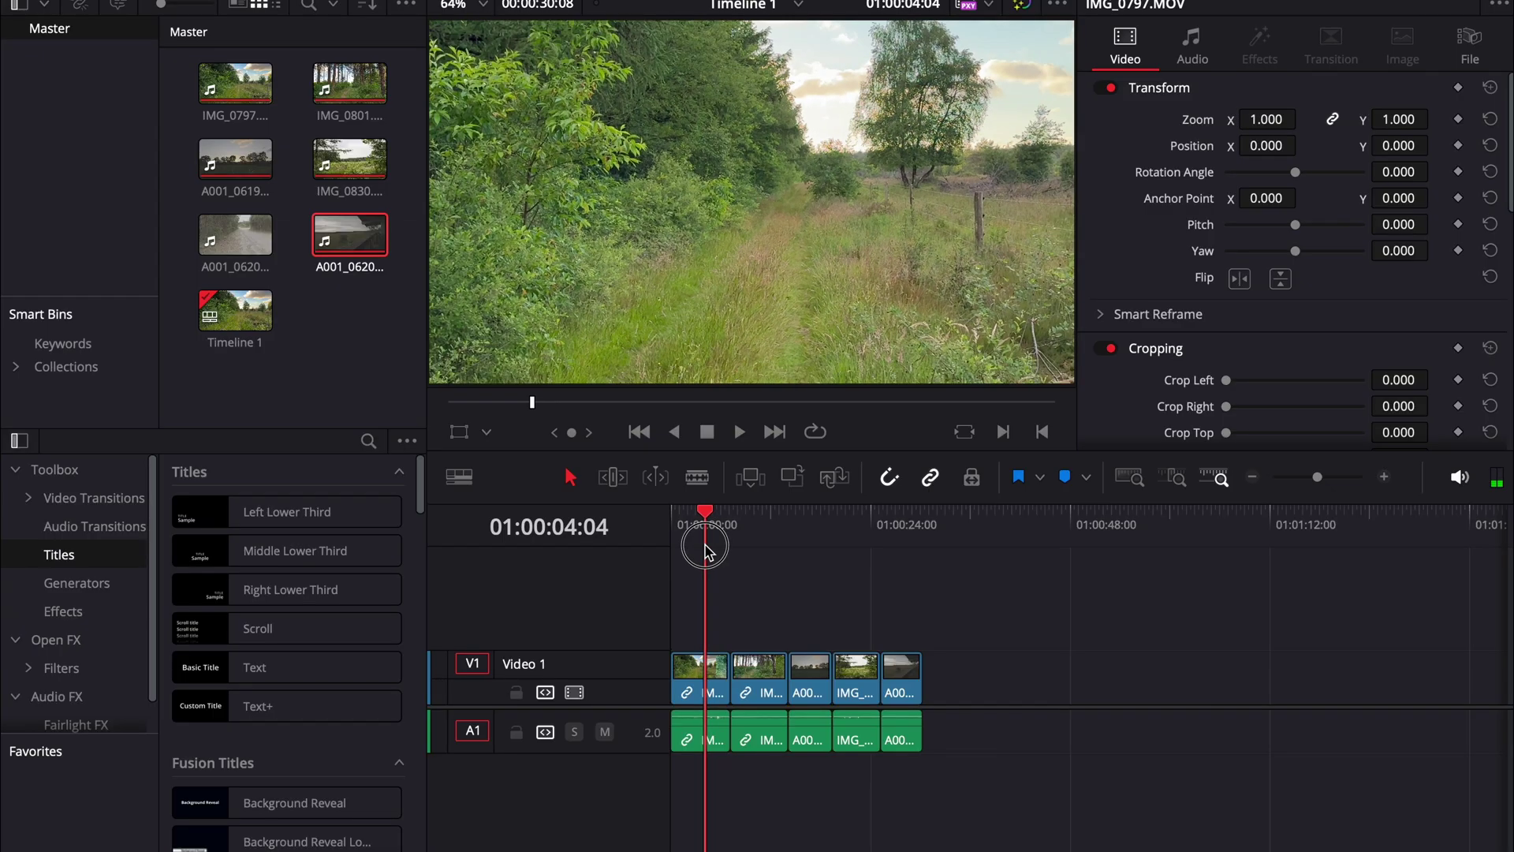
mouse_move(707, 537)
left_mouse_down()
mouse_move(697, 552)
mouse_move(755, 536)
mouse_move(694, 536)
left_mouse_up()
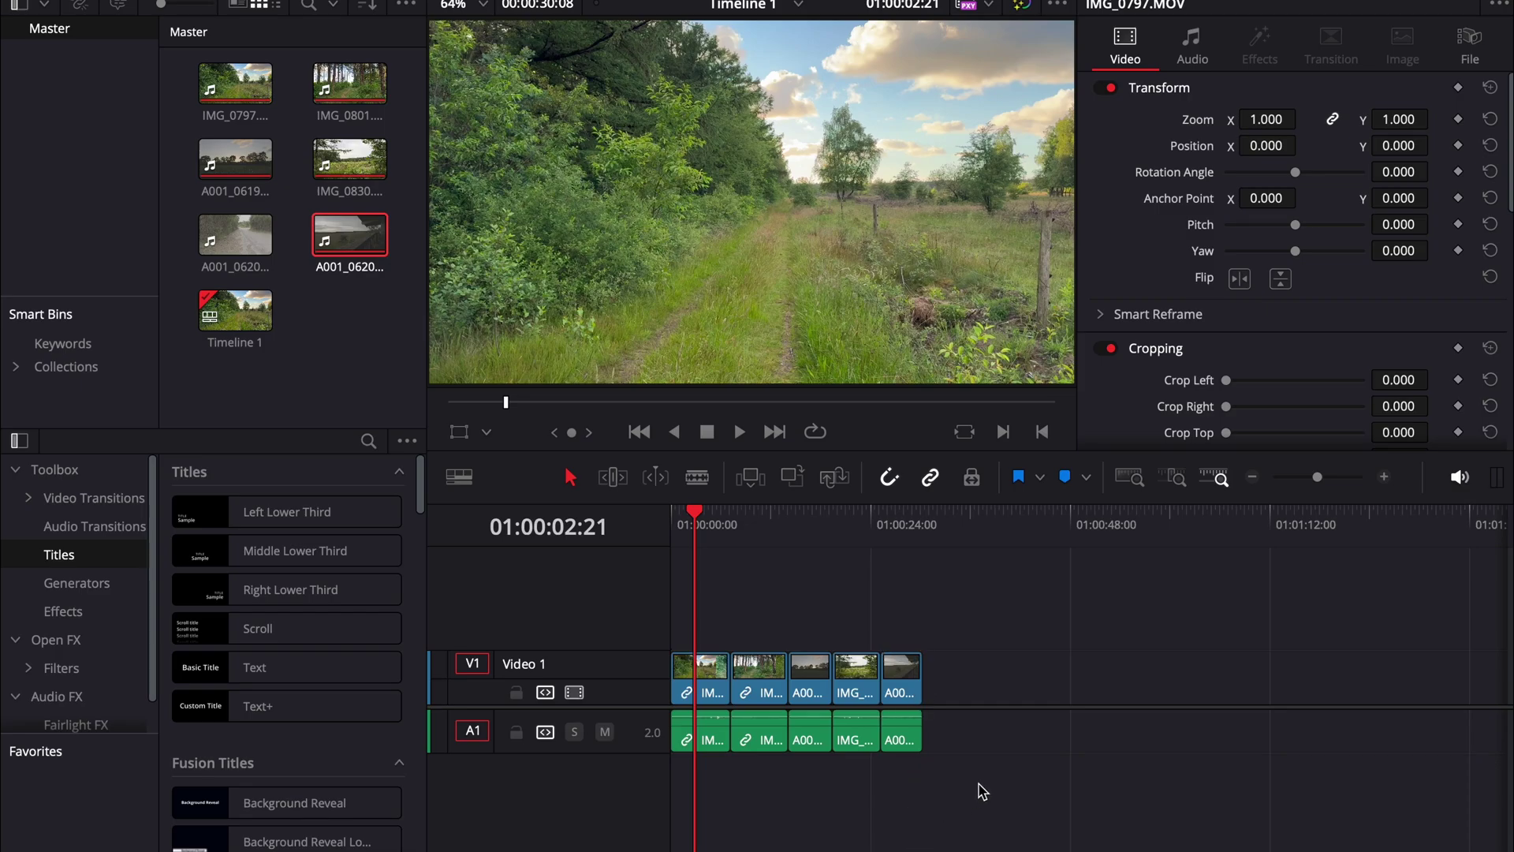
On the Color page, switch the node graph from Clip to Timeline grading.
key("shift+6")
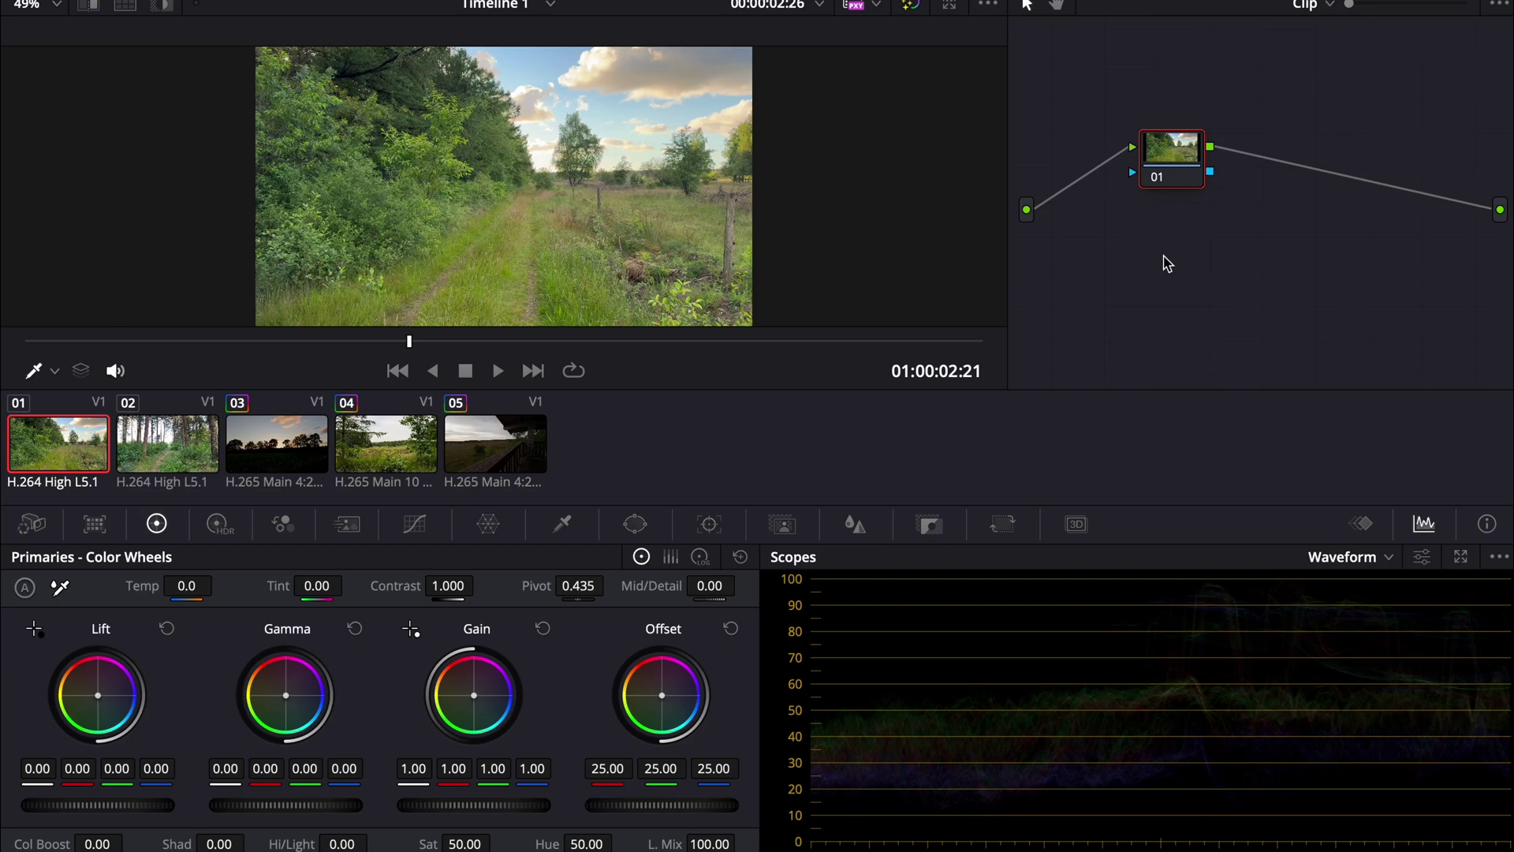
left_click(1321, 9)
left_click(1350, 57)
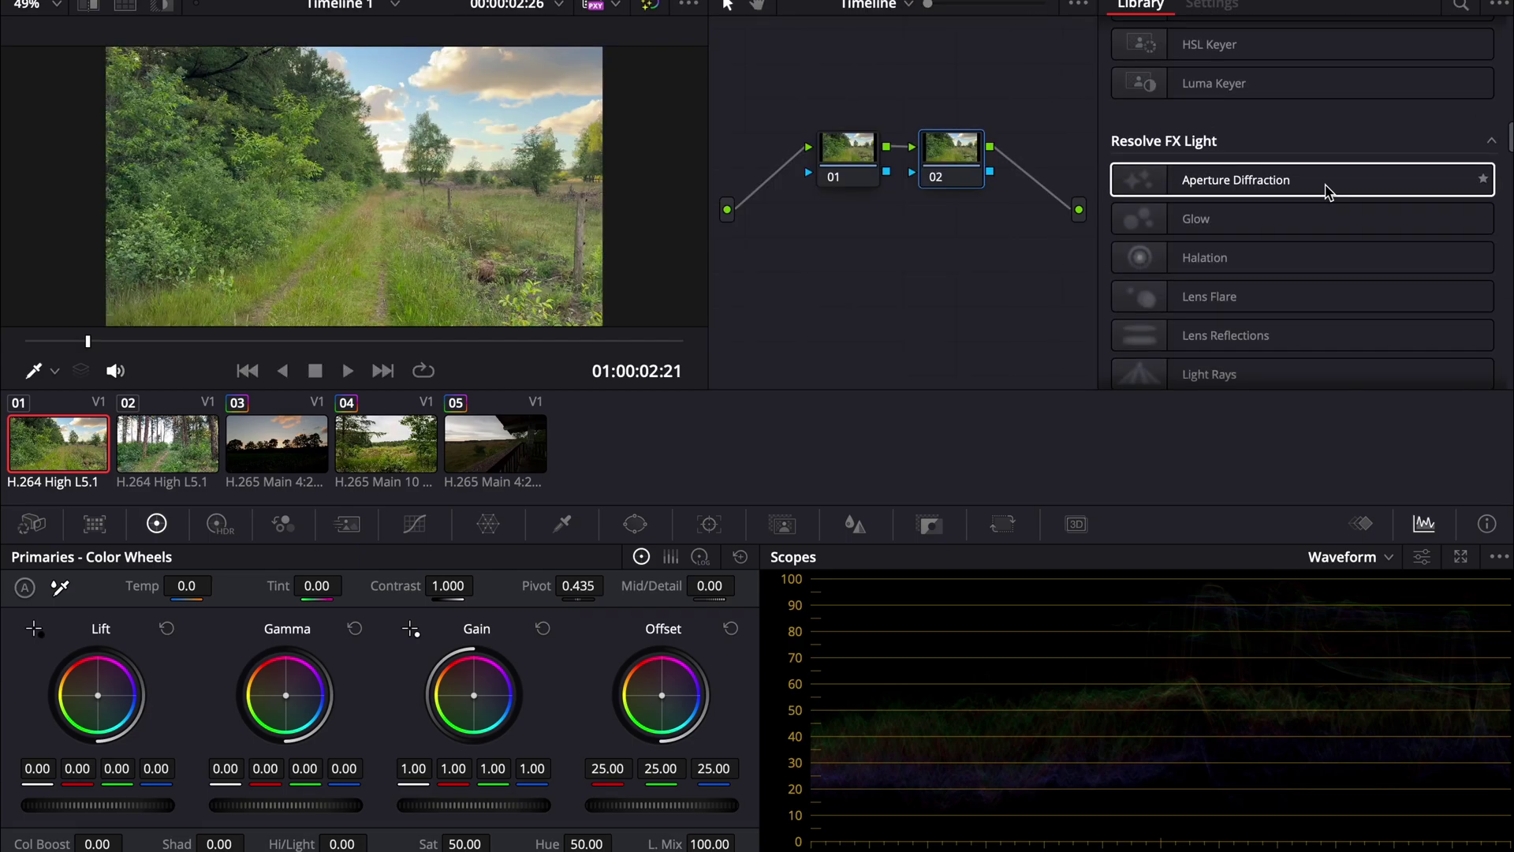
Apply Dehancer Pro 7.0.1 to node 02 with the Kodak Vision3 200T film profile.
scroll(1327, 192, "down", 20)
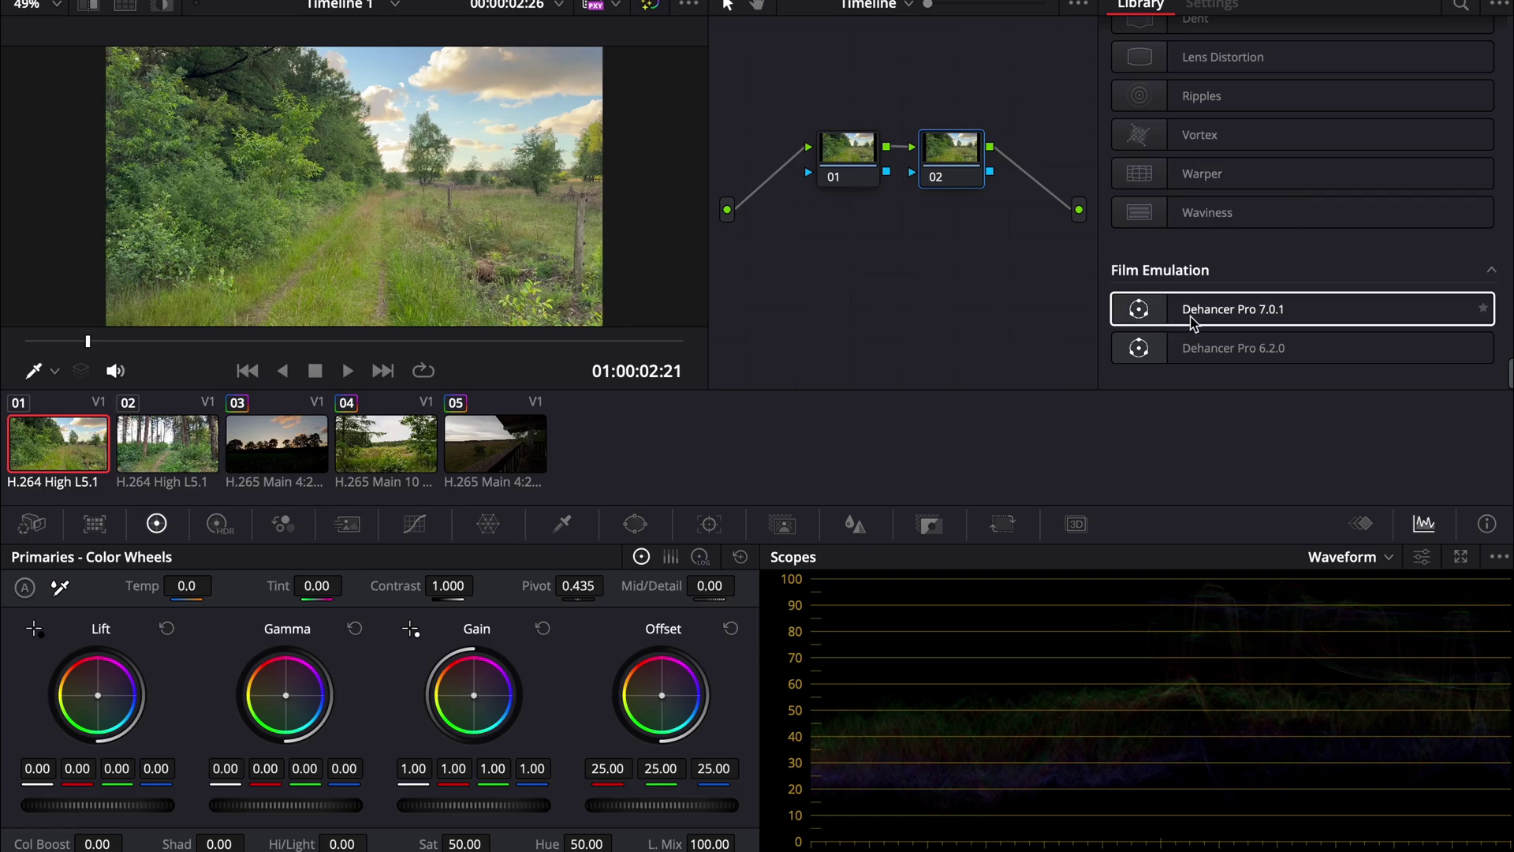
left_click_drag(1192, 321, 938, 154)
scroll(1221, 202, "up", 5)
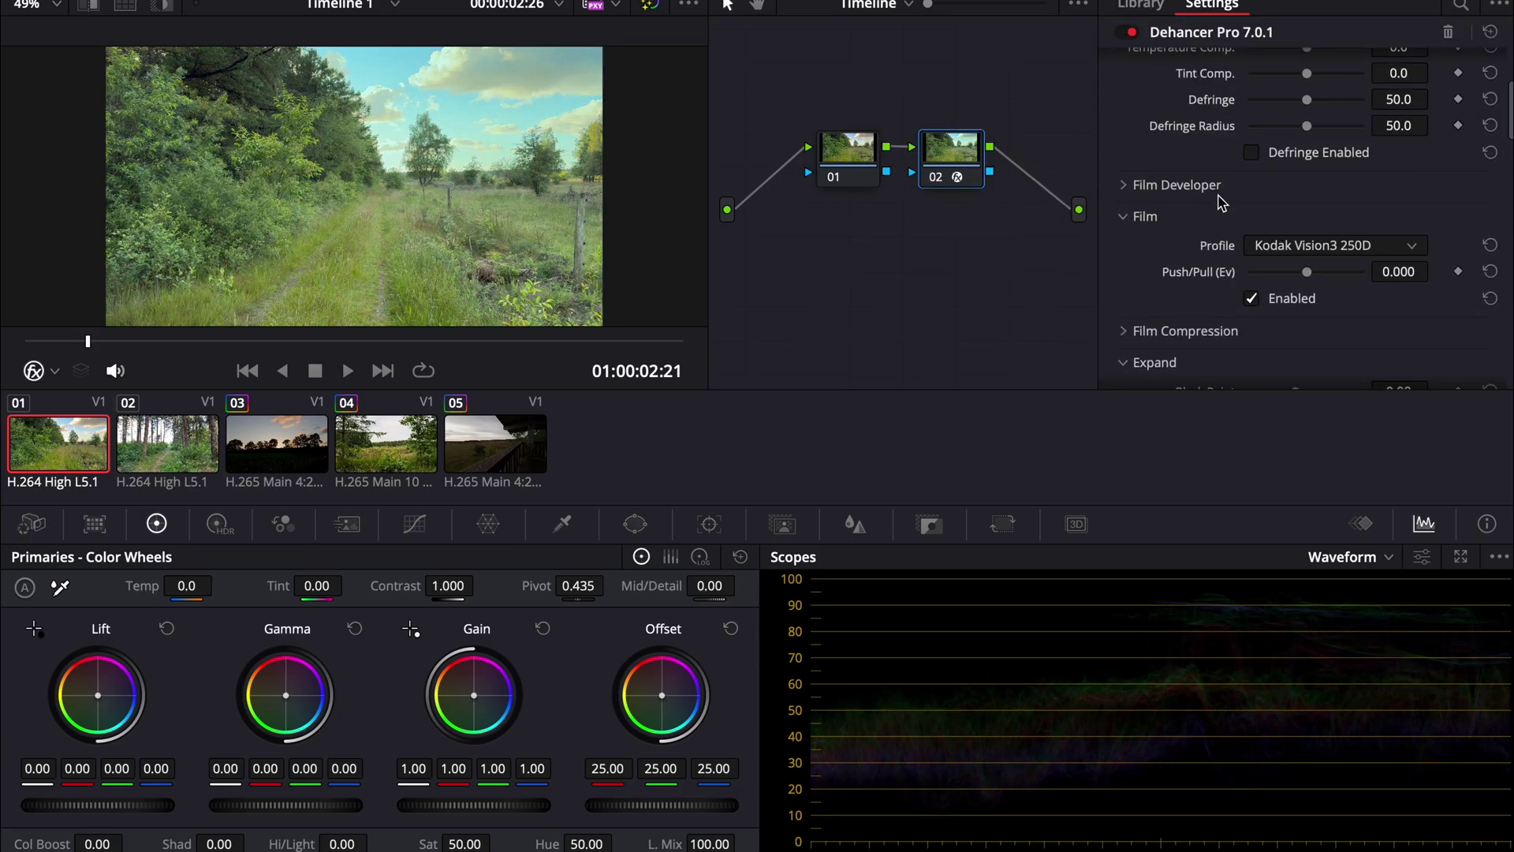
left_click(1293, 254)
left_click(1297, 254)
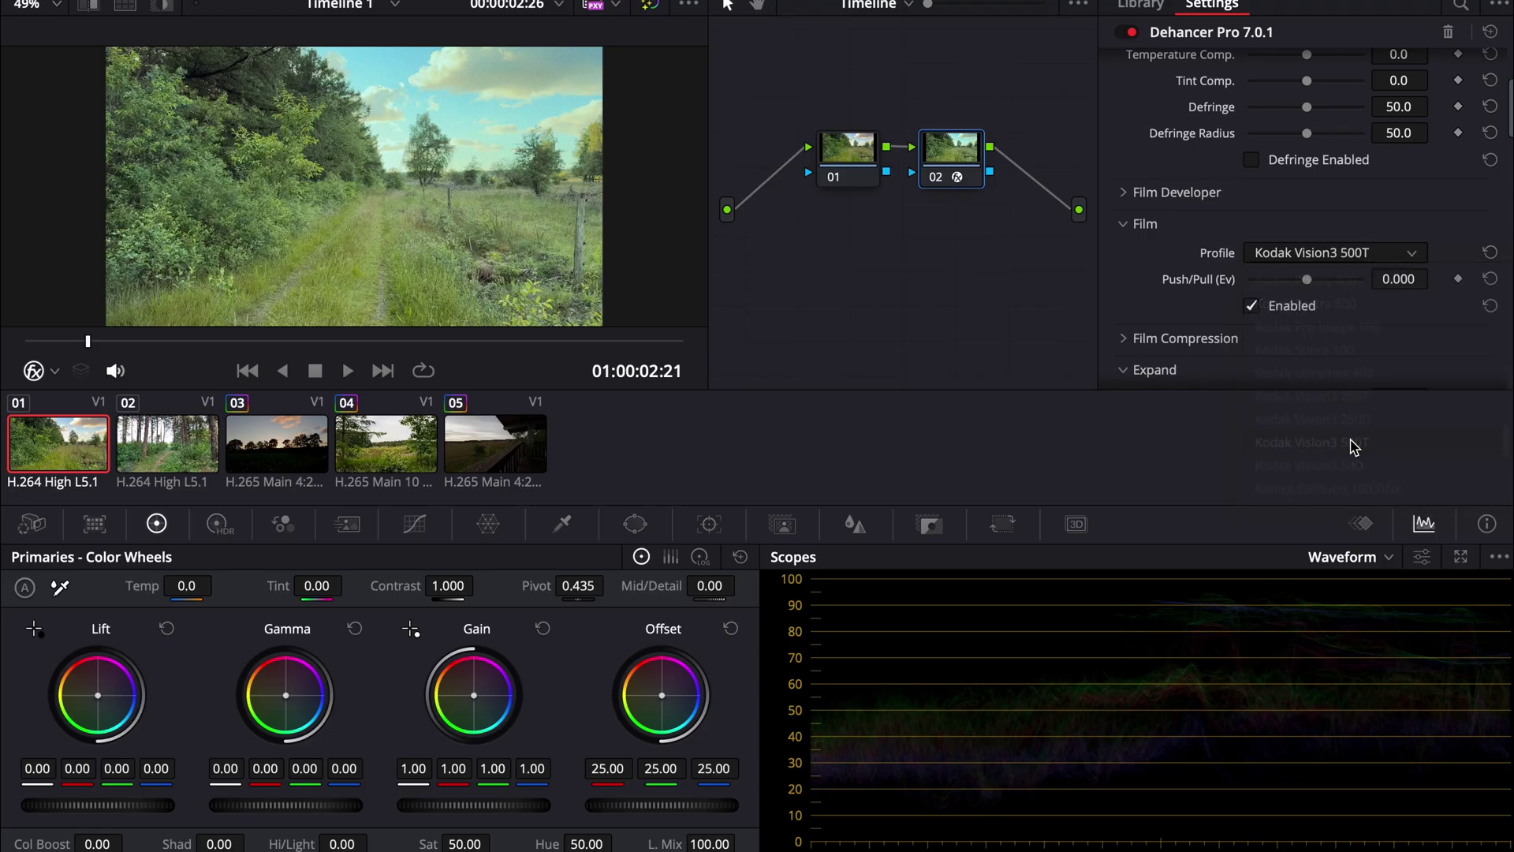
left_click_drag(1309, 284, 1316, 284)
Check the film look across the sunset clip, clip 04 and clip 05, ending on clip 04.
scroll(1309, 283, "down", 2)
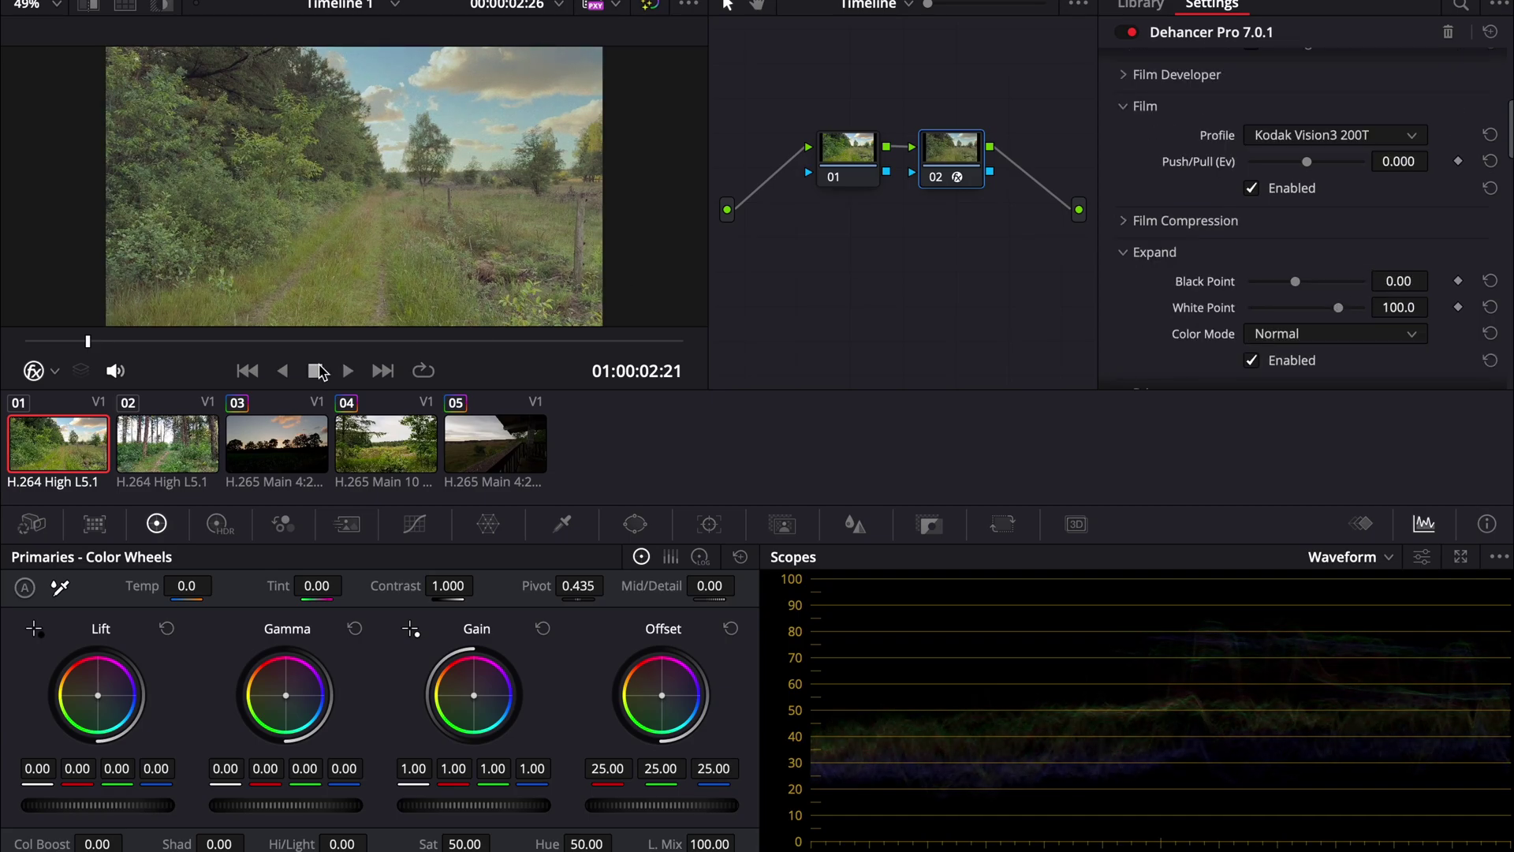
left_click(344, 340)
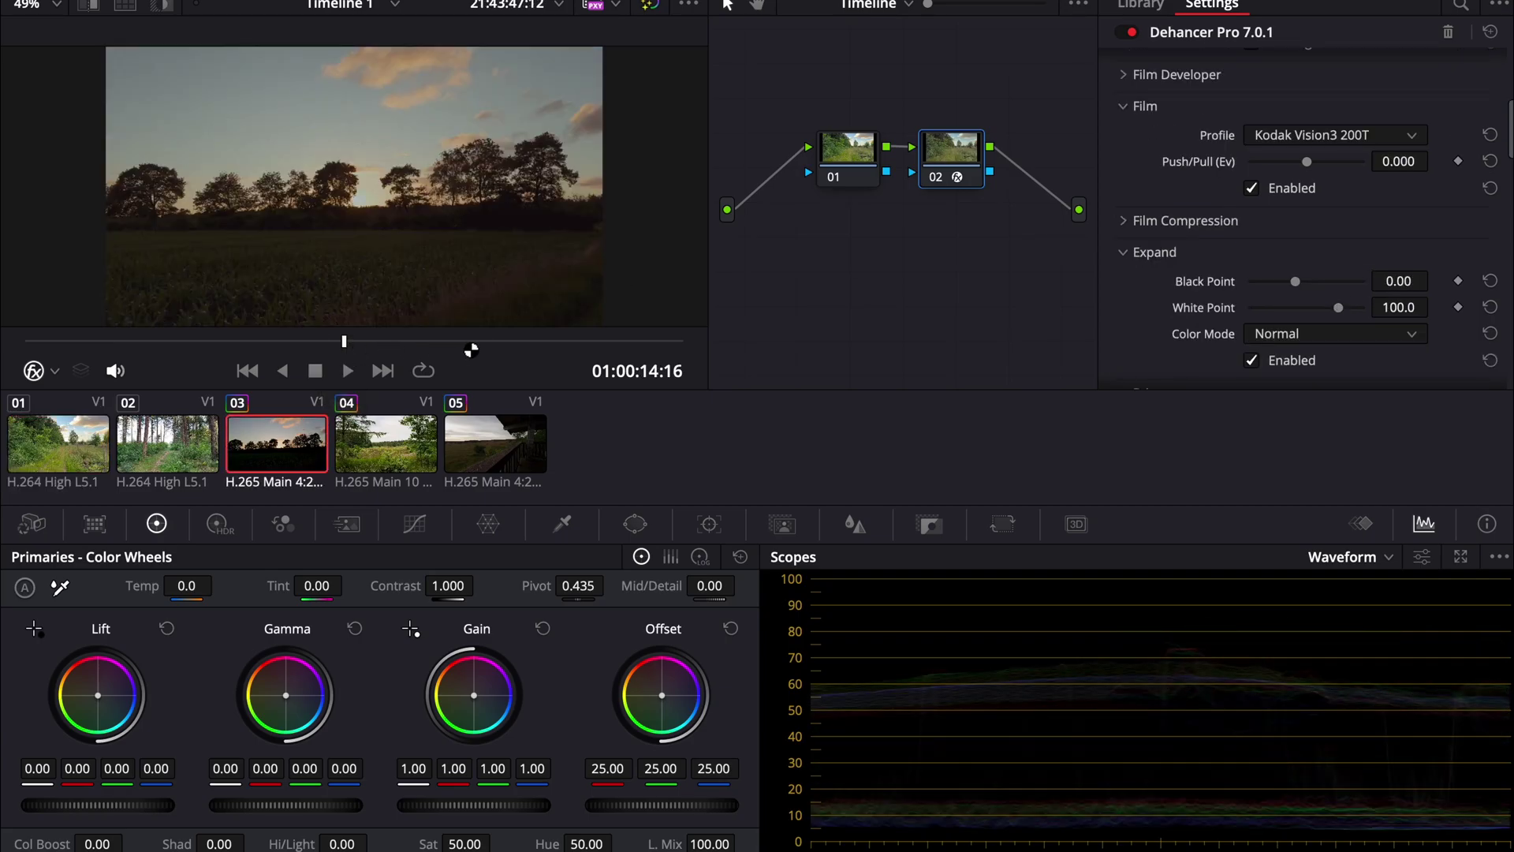
left_click(499, 345)
left_click(541, 342)
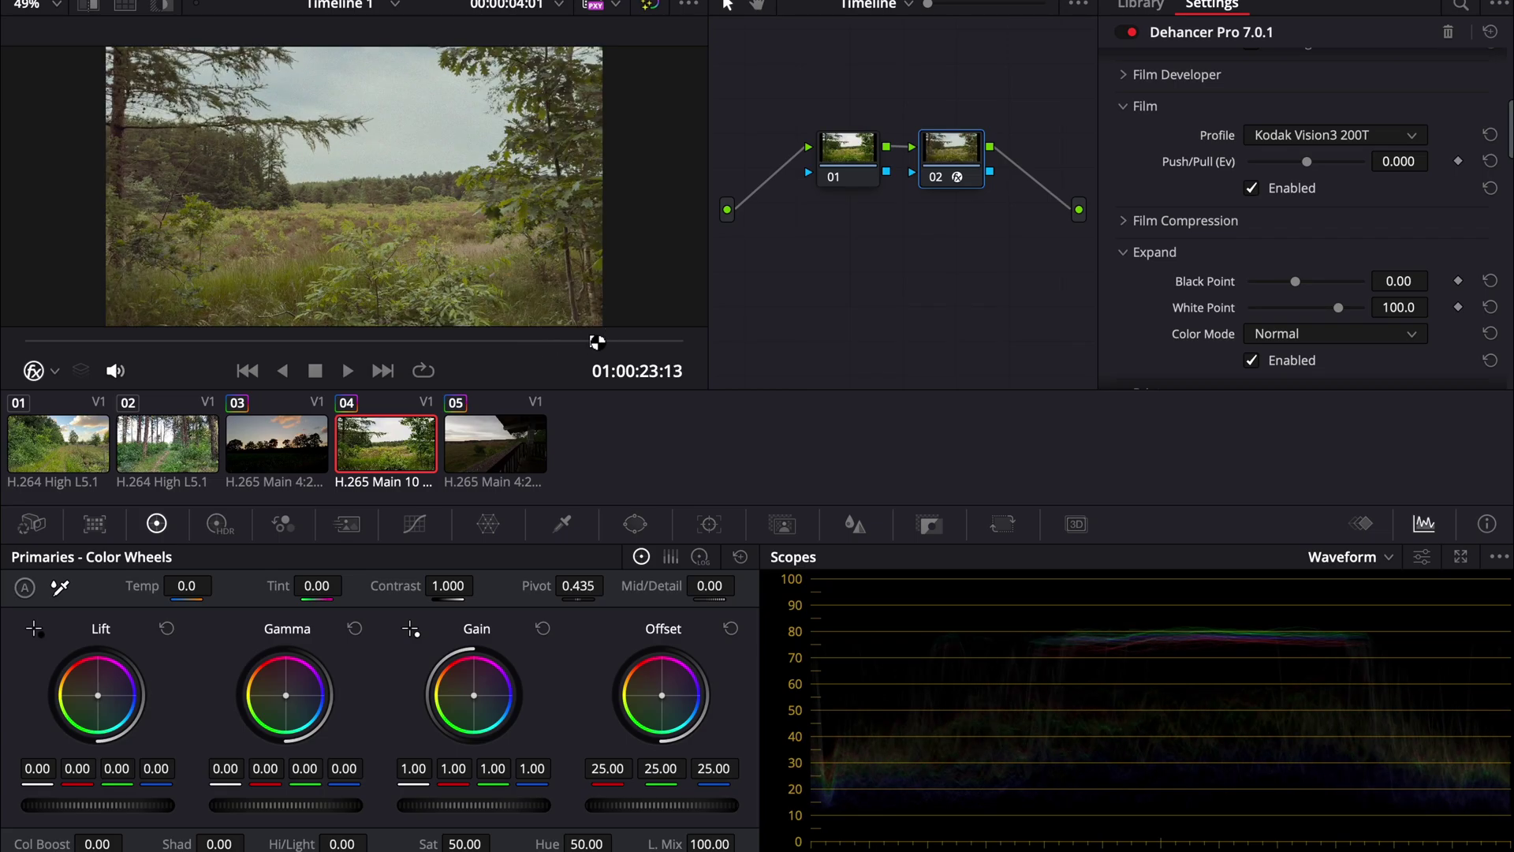
left_click(583, 340)
left_click(552, 341)
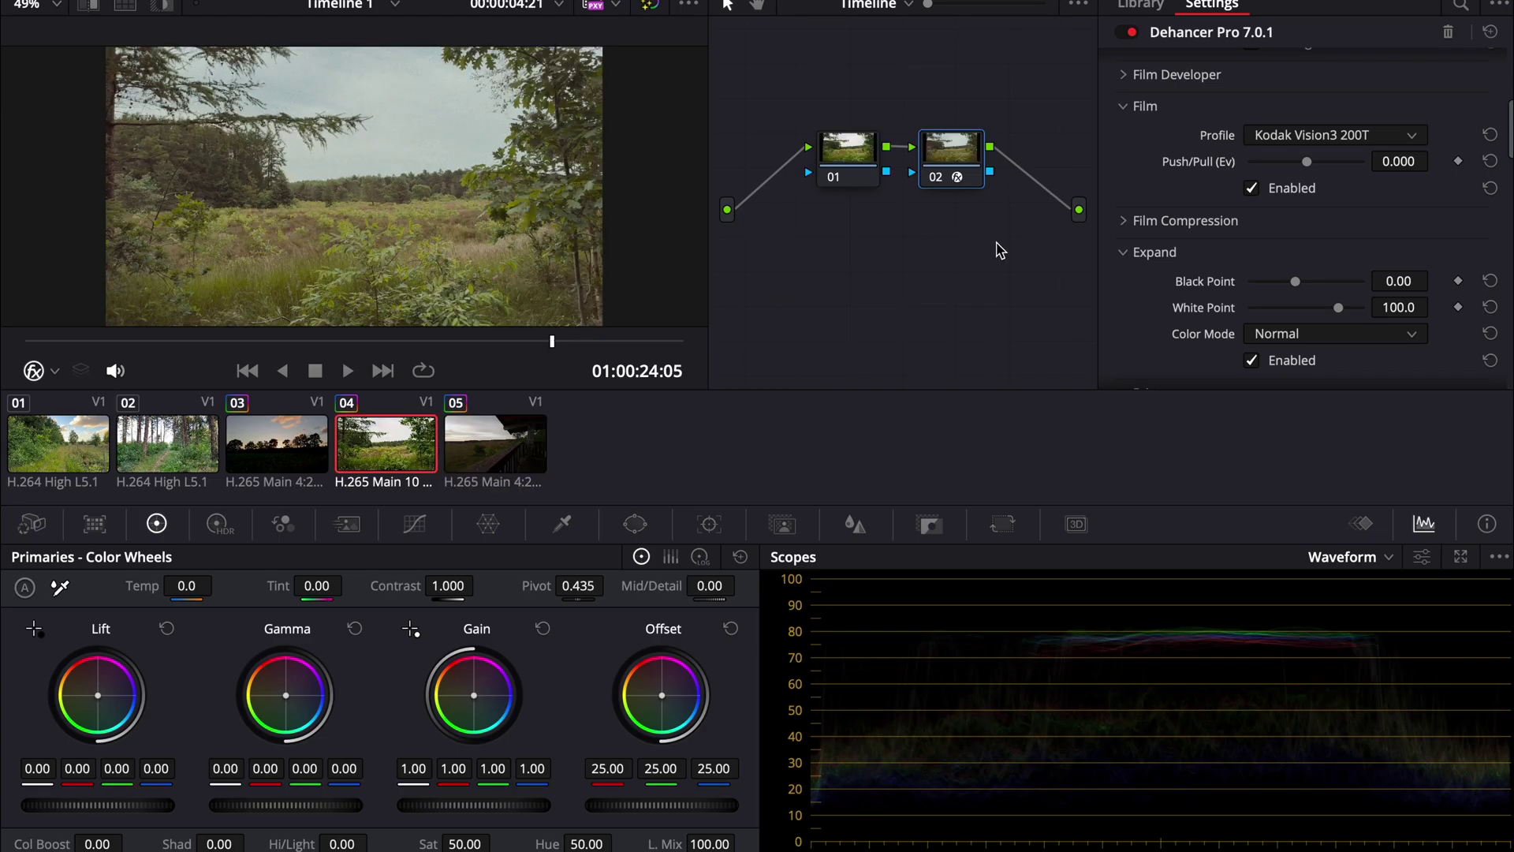
Set Dehancer's print stock to Kodak 2383 Print Film with higher colour density and tonal contrast 10.6.
scroll(1189, 237, "down", 5)
left_click(1301, 138)
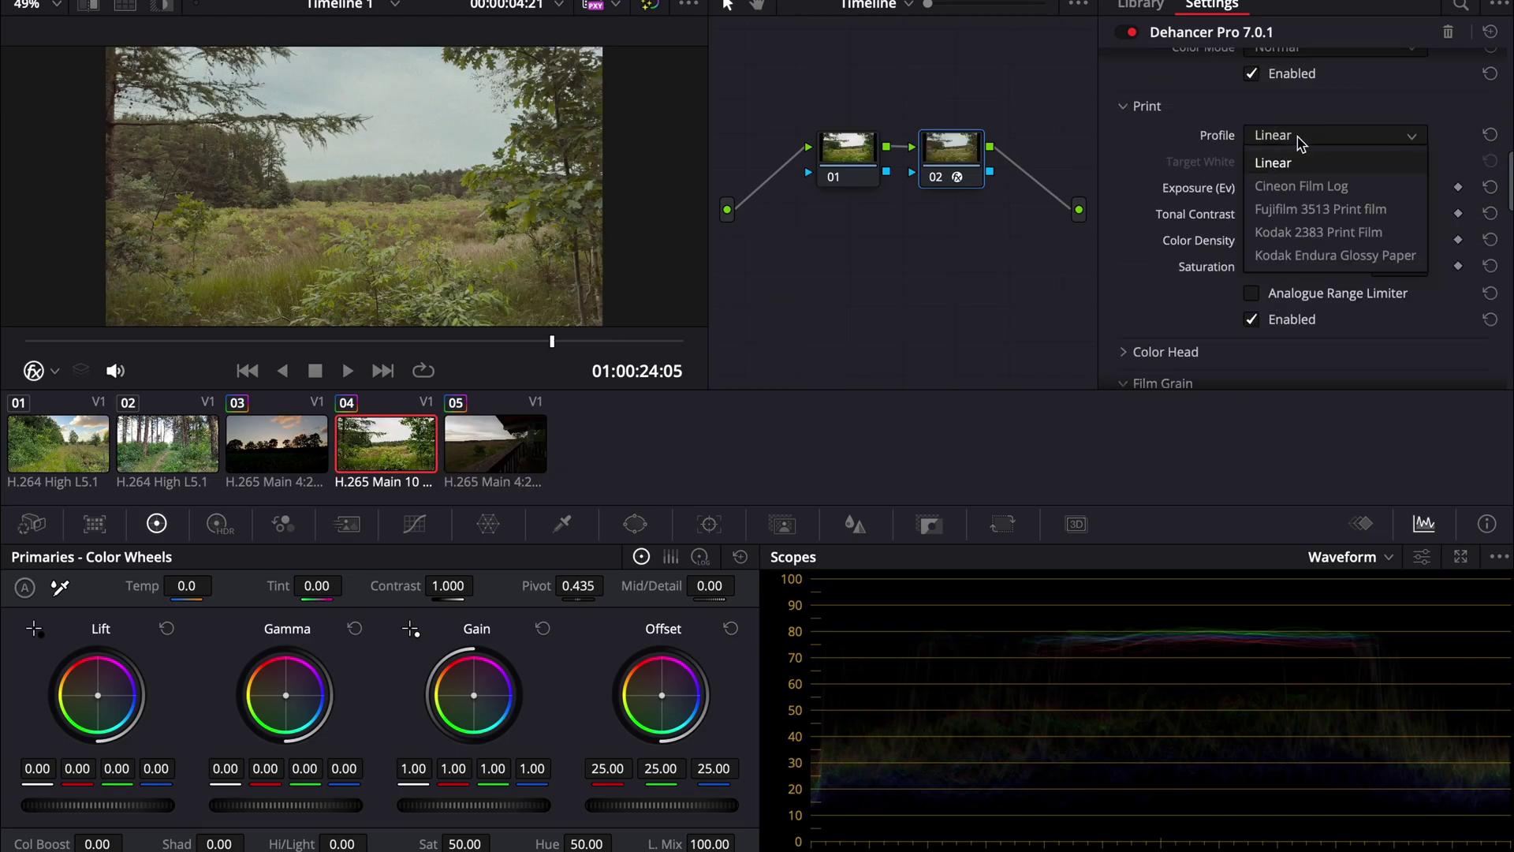
left_click(1307, 235)
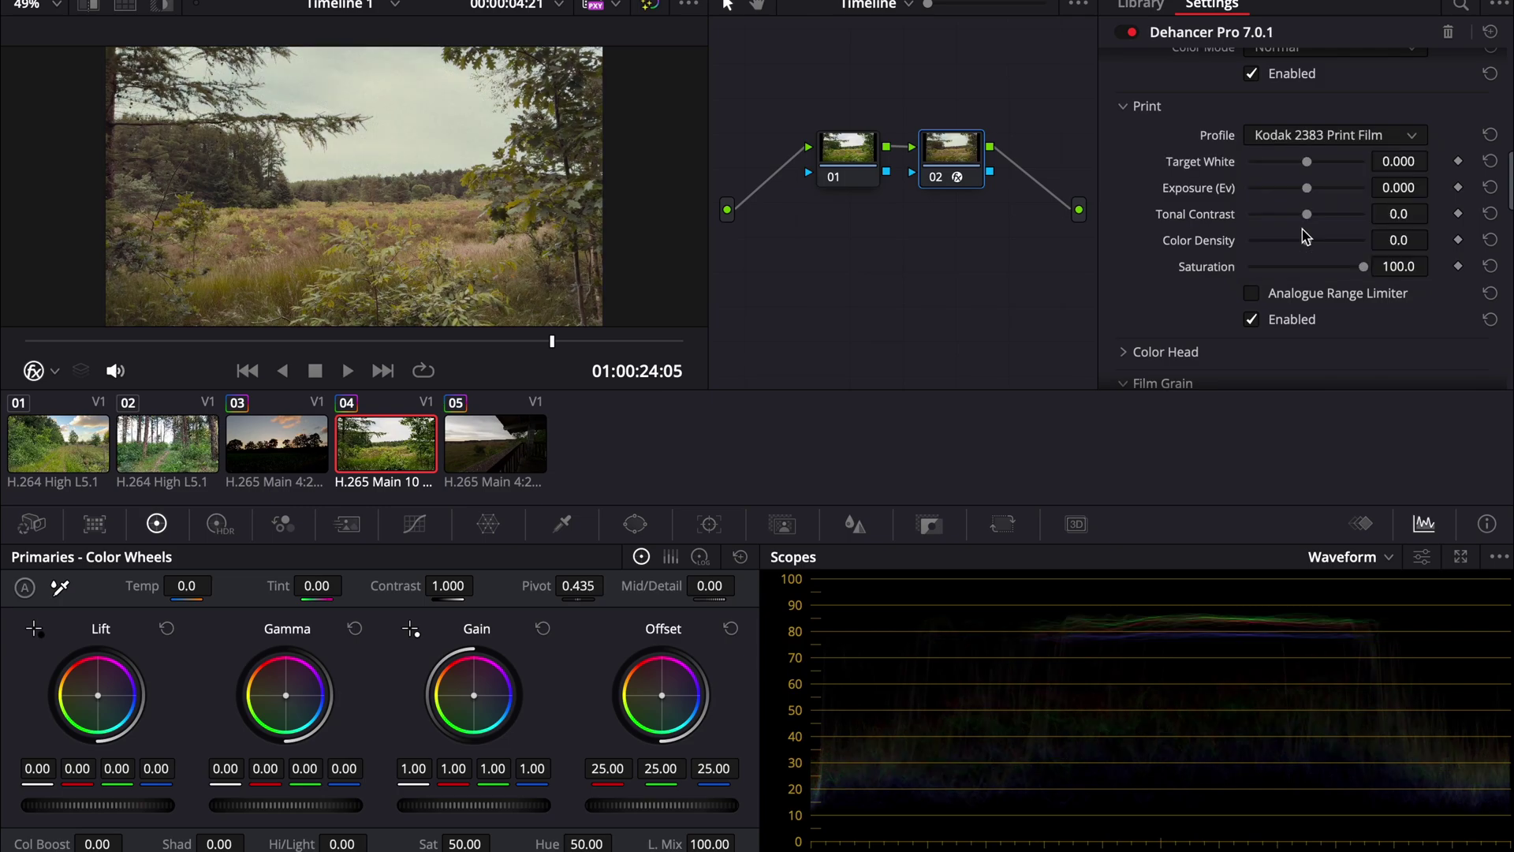
mouse_move(1307, 241)
left_mouse_down()
mouse_move(1358, 252)
mouse_move(1321, 222)
left_mouse_up()
scroll(1262, 198, "up", 4)
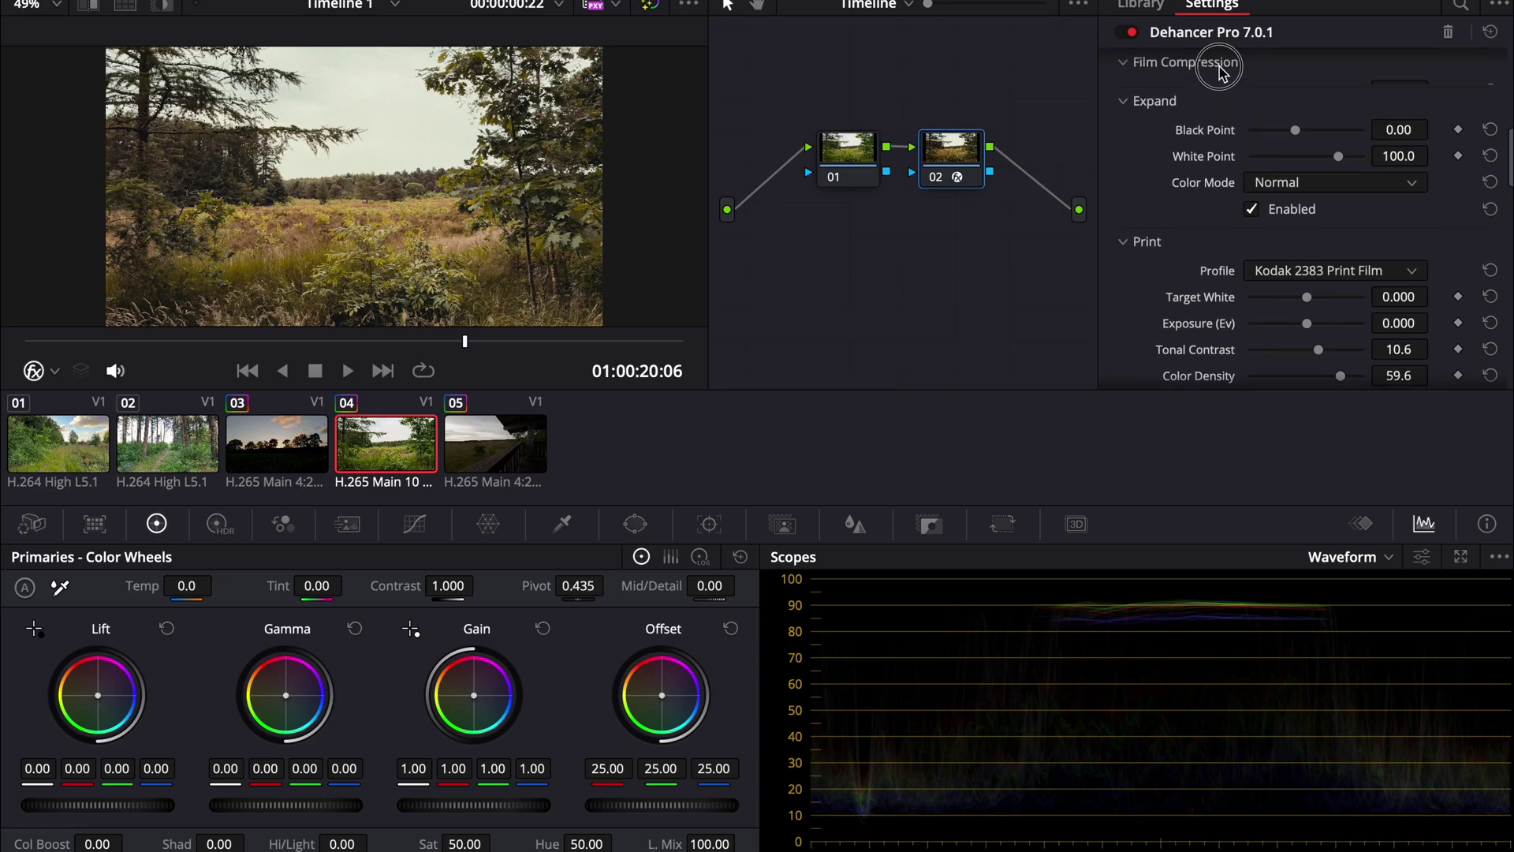
left_click(1206, 62)
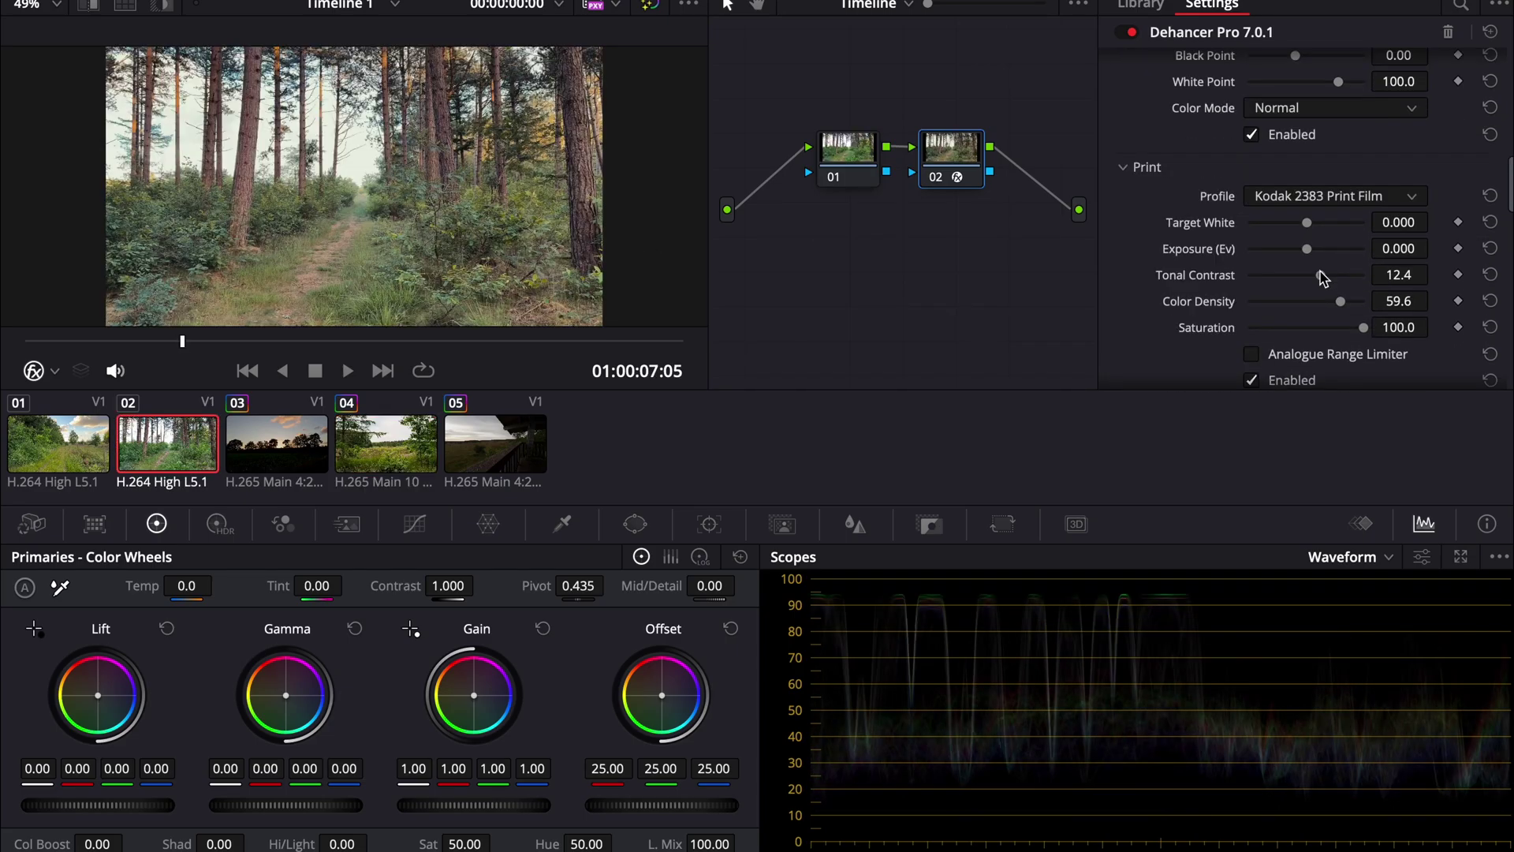
left_click_drag(1325, 274, 1315, 274)
left_click_drag(331, 342, 564, 341)
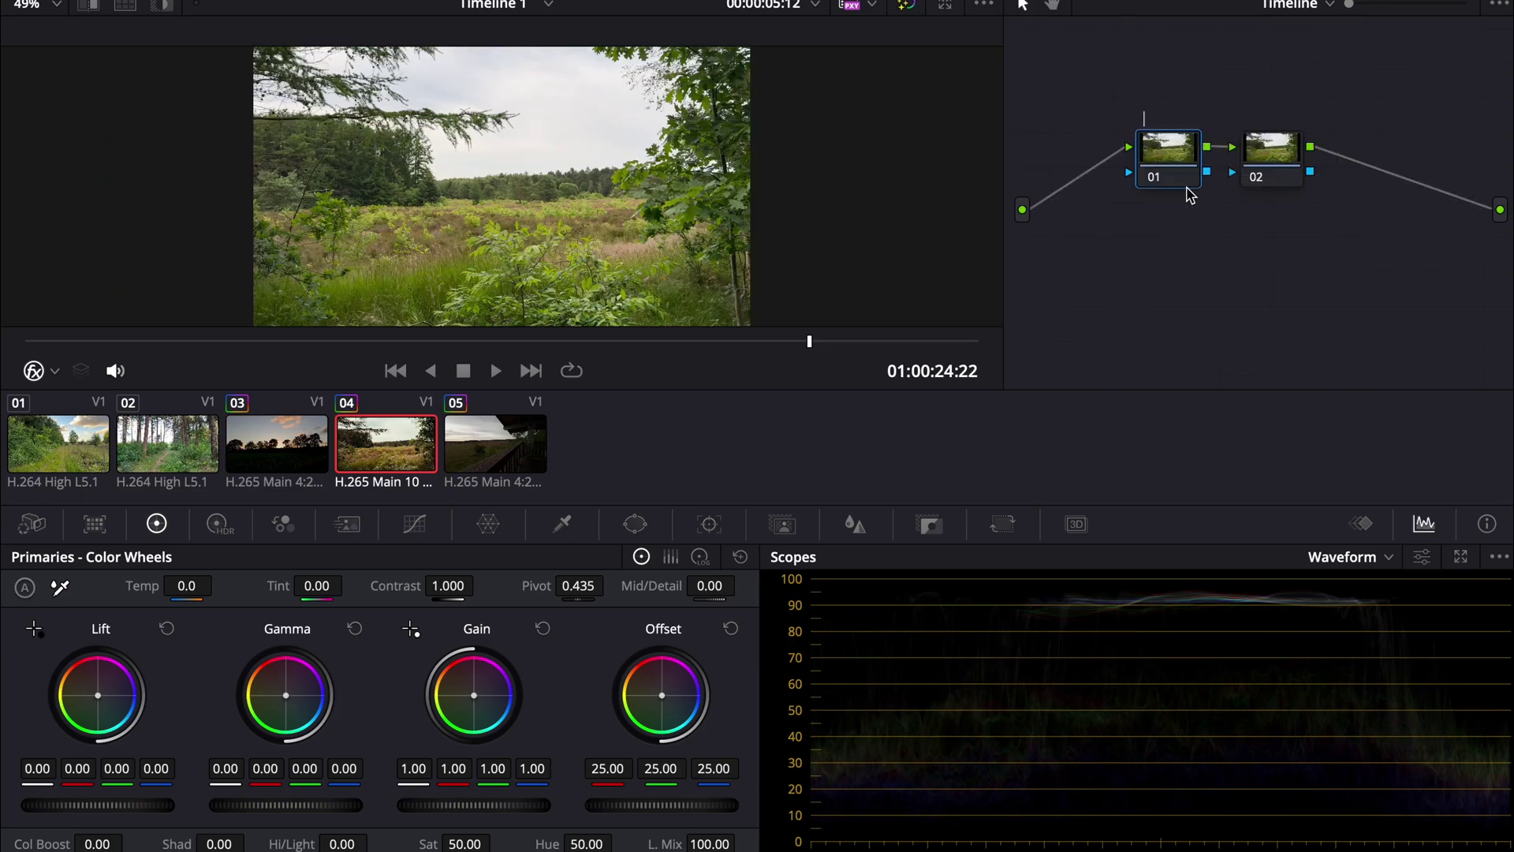
Label node 02 'hue vs' and add serial node 03 for the lgg adjustment.
right_click(1285, 148)
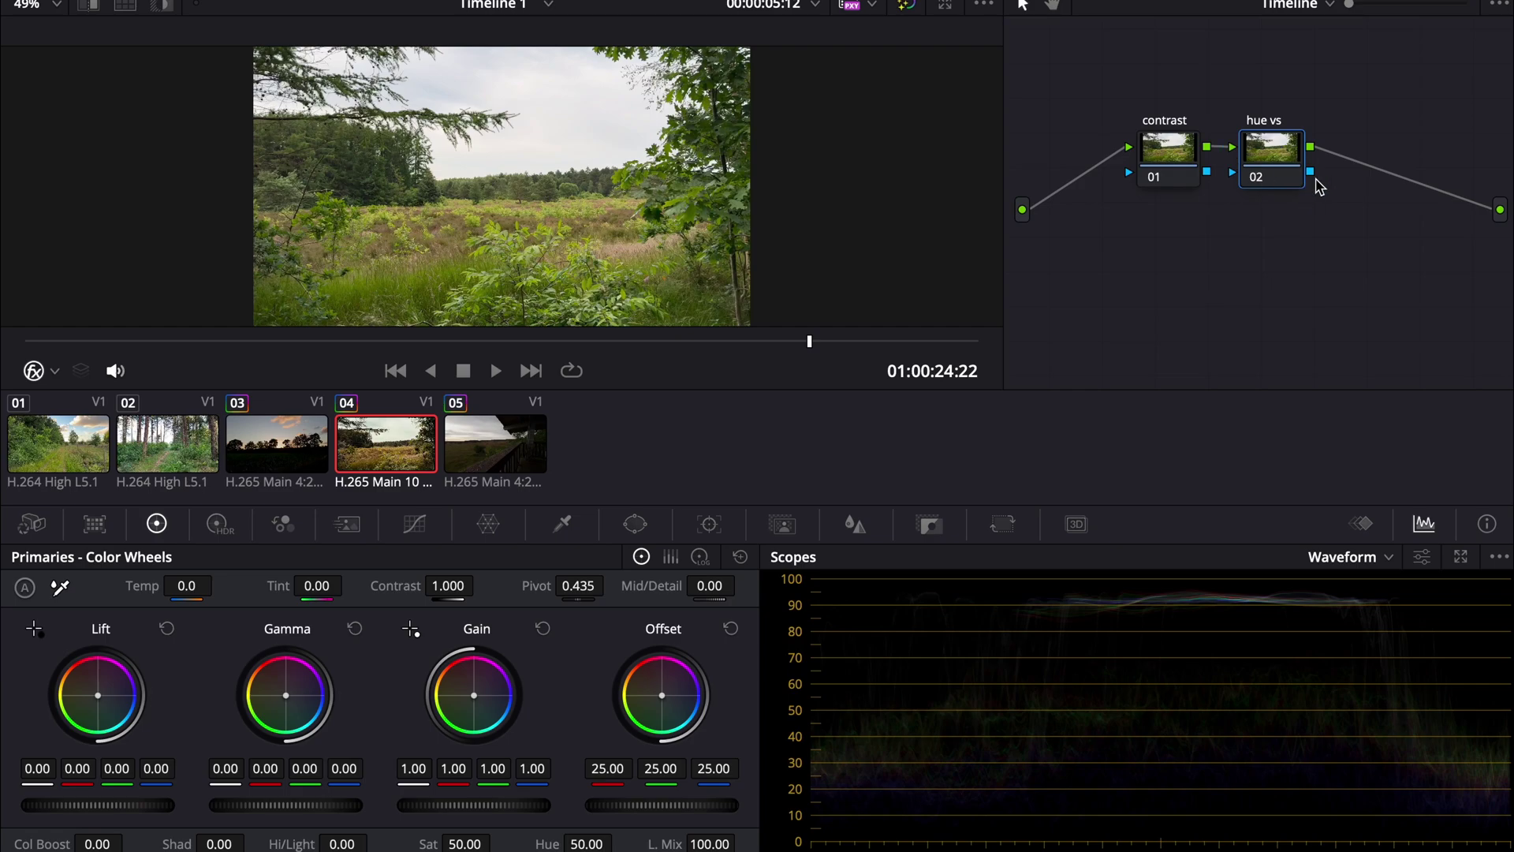
key("alt+s")
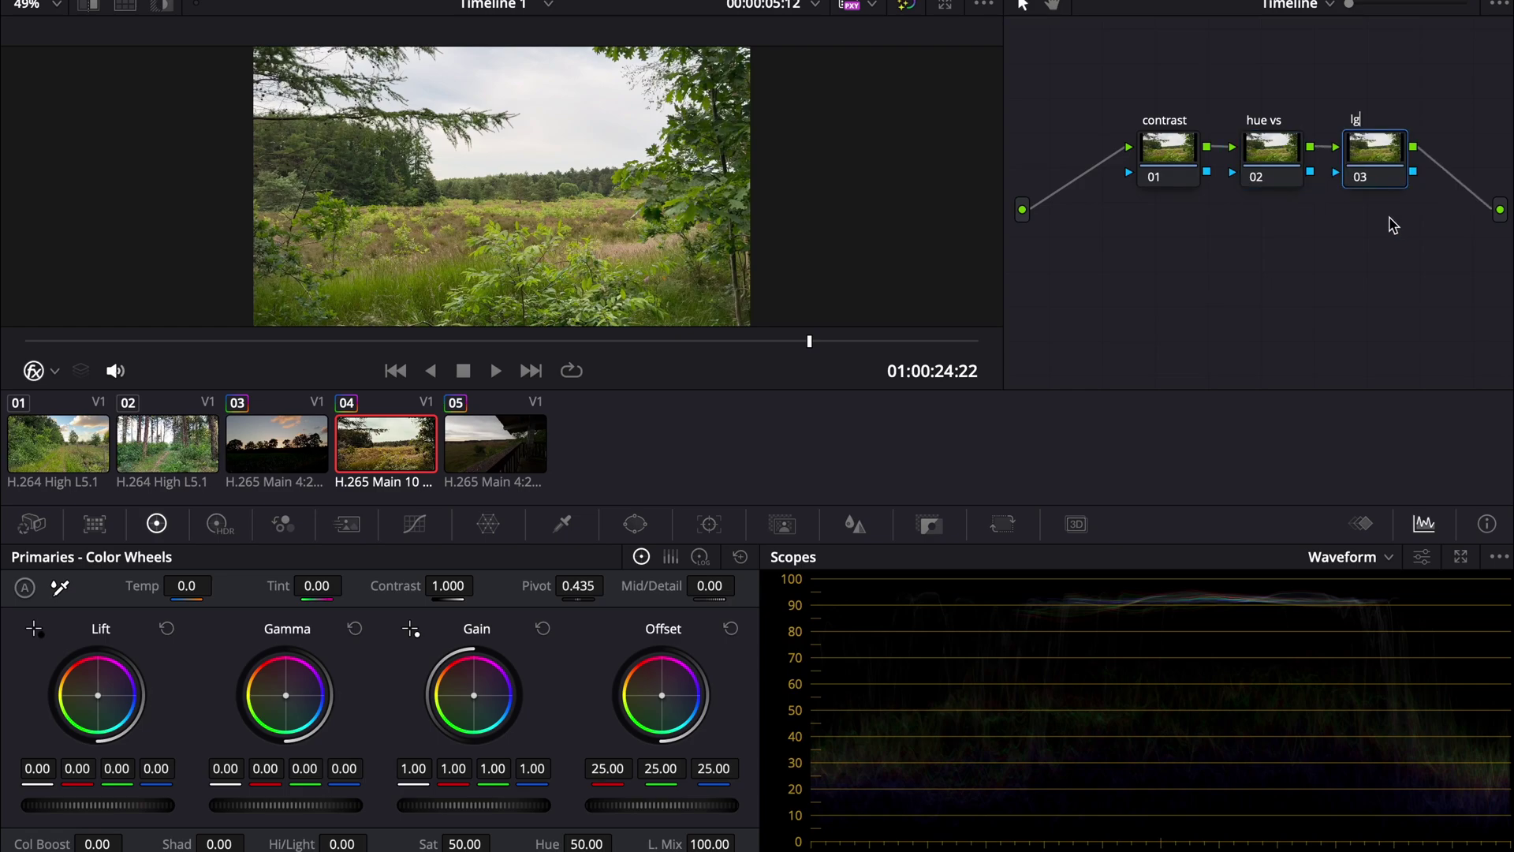
left_click(1159, 148)
Draw an S-shaped luma curve on the contrast node and compare before/after on clip 02.
left_click(414, 524)
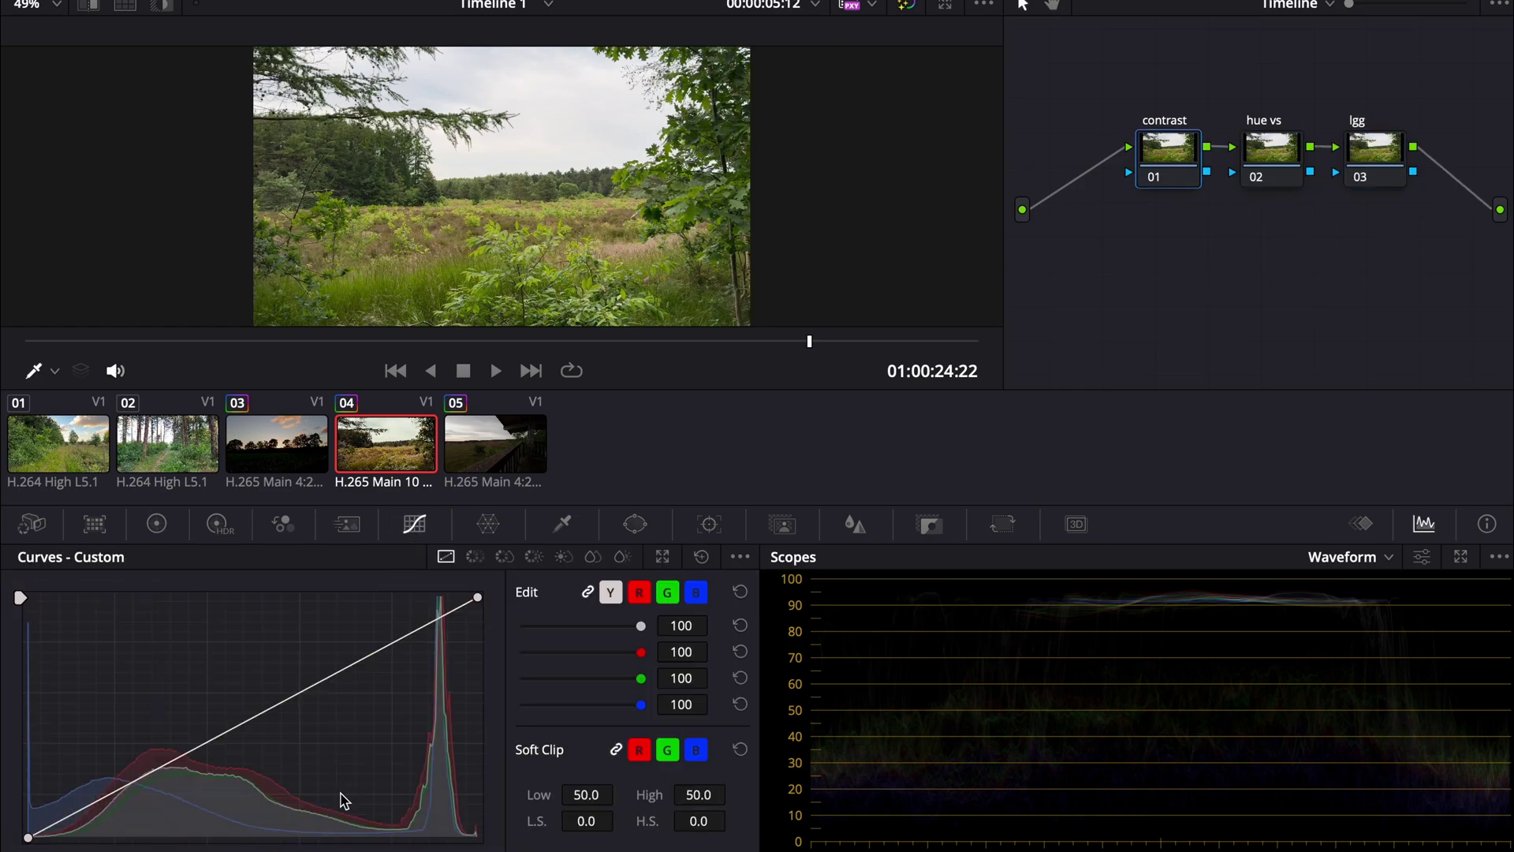
left_click_drag(148, 787, 151, 788)
left_click(321, 676)
left_click_drag(477, 597, 478, 615)
left_click_drag(28, 837, 90, 818)
key("Up")
key("Up")
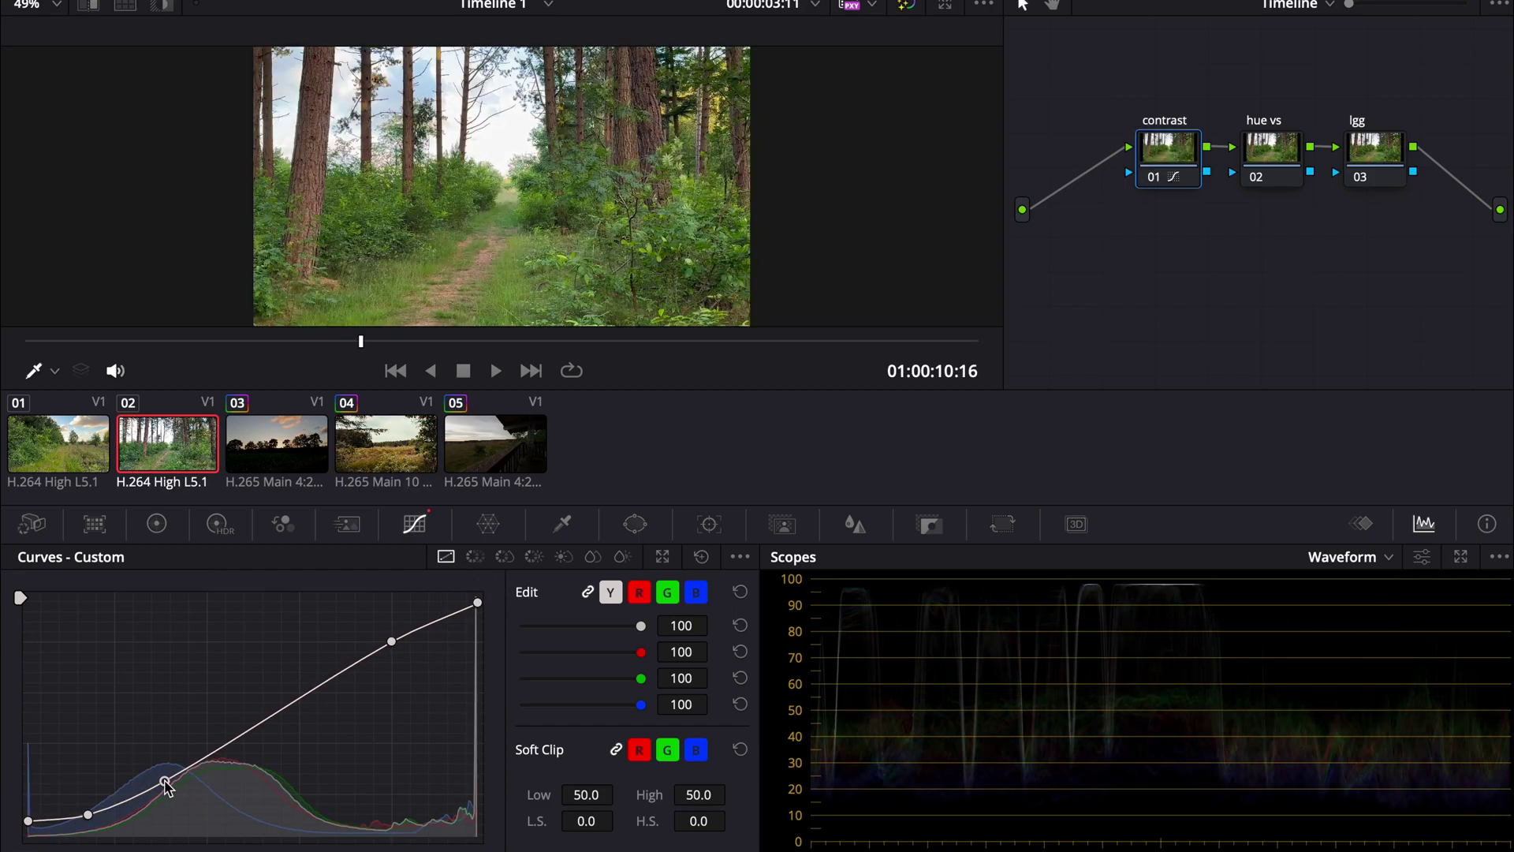
key("ctrl+d")
key("ctrl+d")
key("ctrl+d")
key("ctrl+d")
On the hue vs node, add a Hue vs Hue curve and bend the yellow hues upward.
left_click(1252, 151)
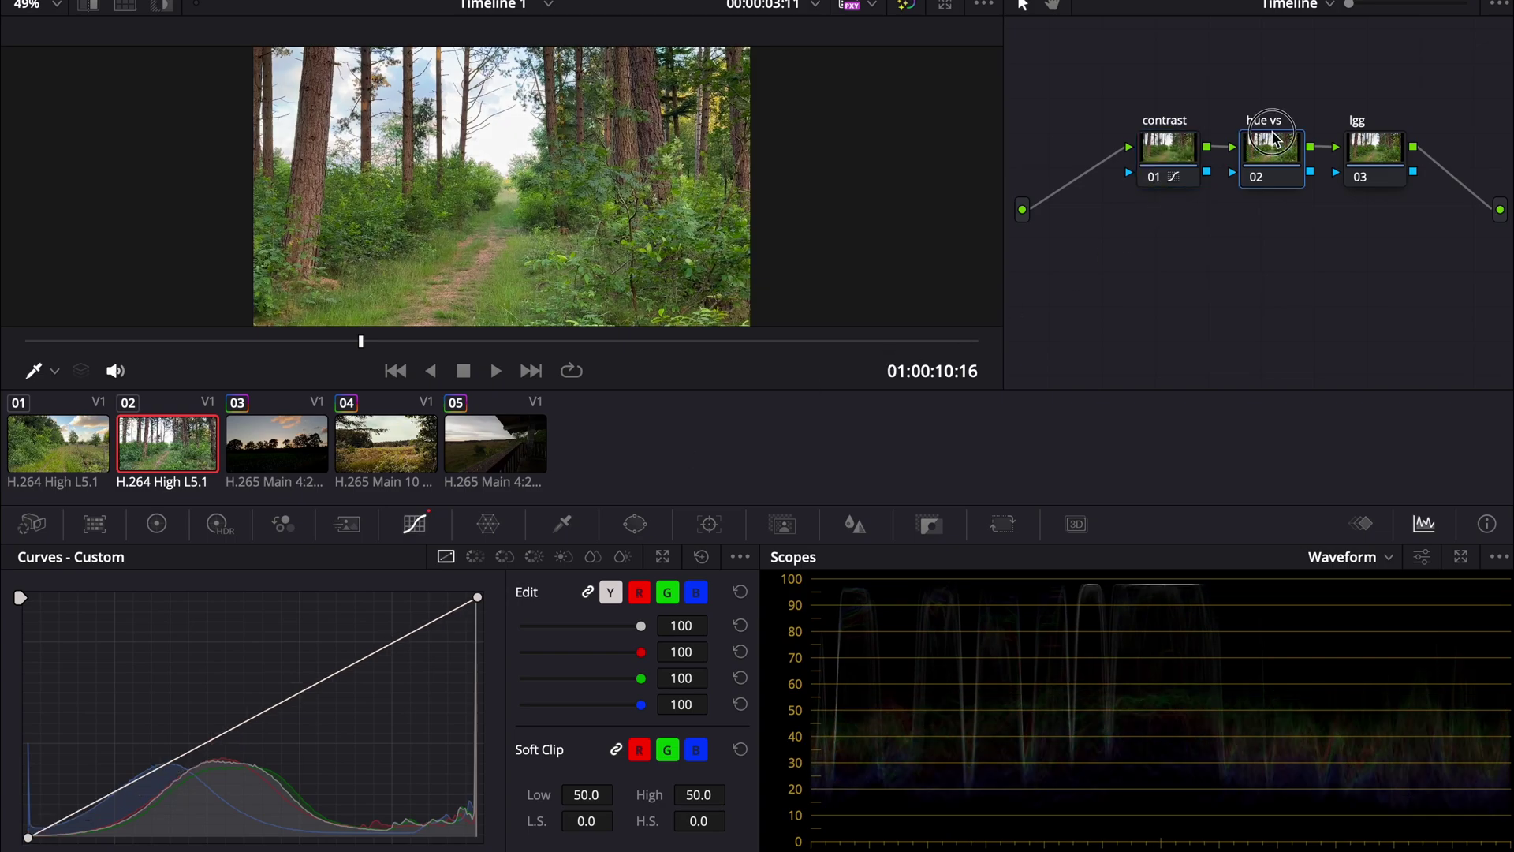
left_click(476, 557)
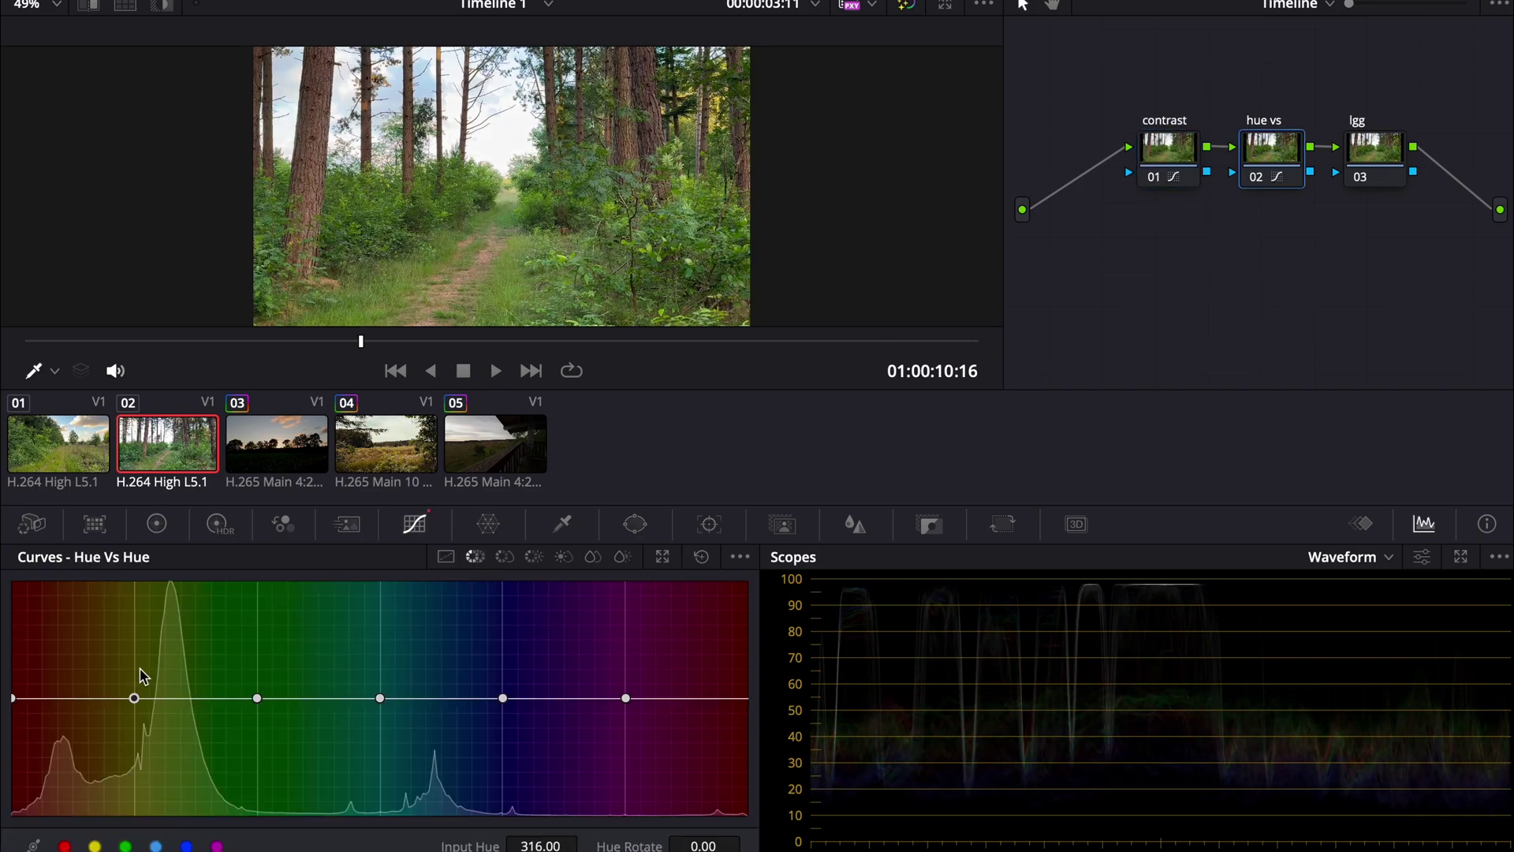
left_click_drag(137, 698, 125, 683)
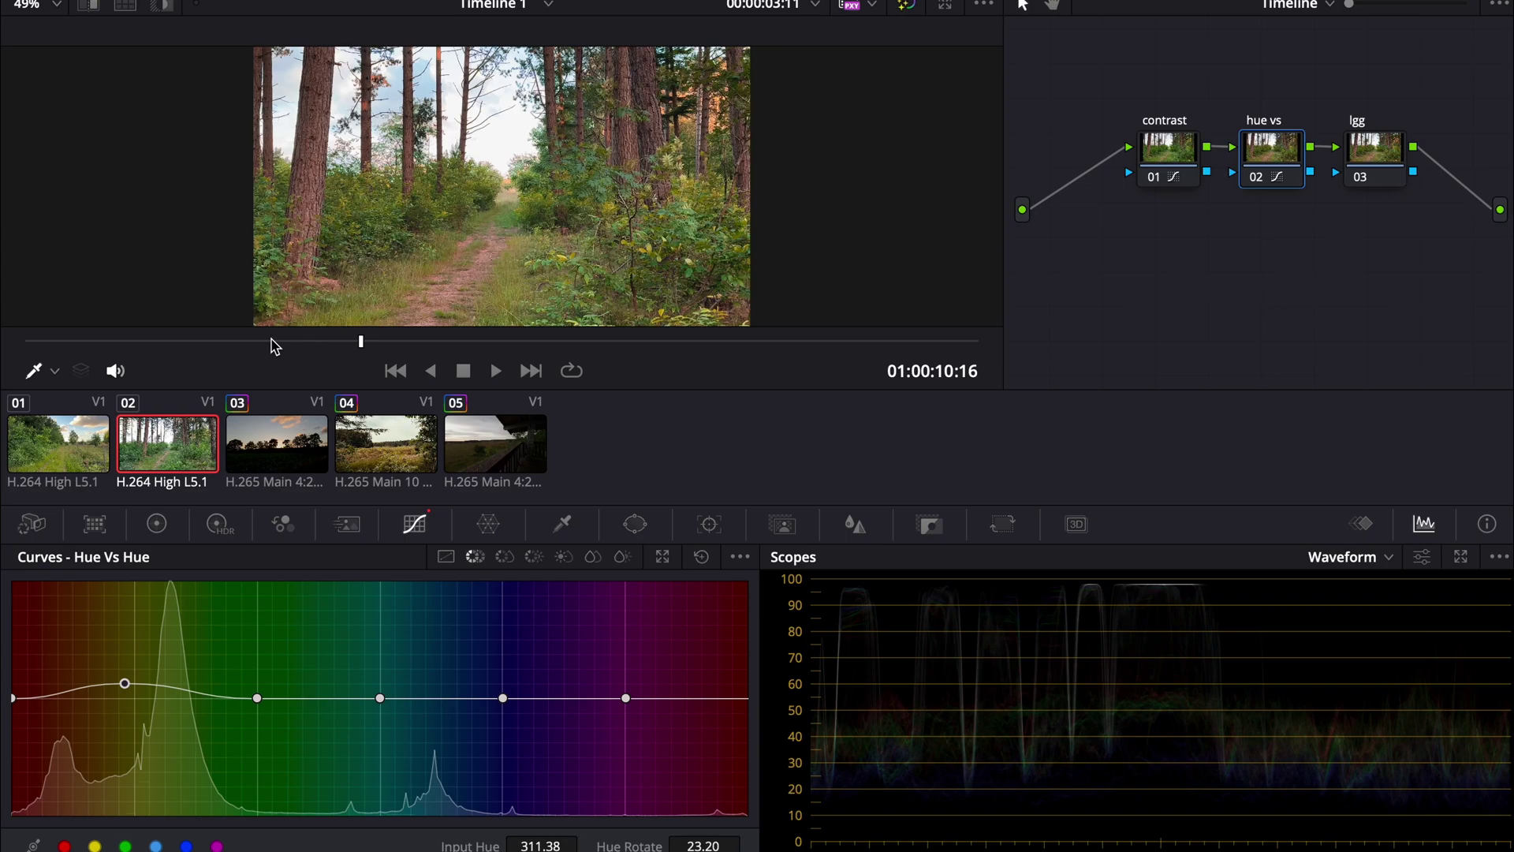
left_click_drag(275, 347, 324, 341)
Nudge the green hues slightly and rotate the blue hues upward on the Hue vs Hue curve.
left_click(258, 700)
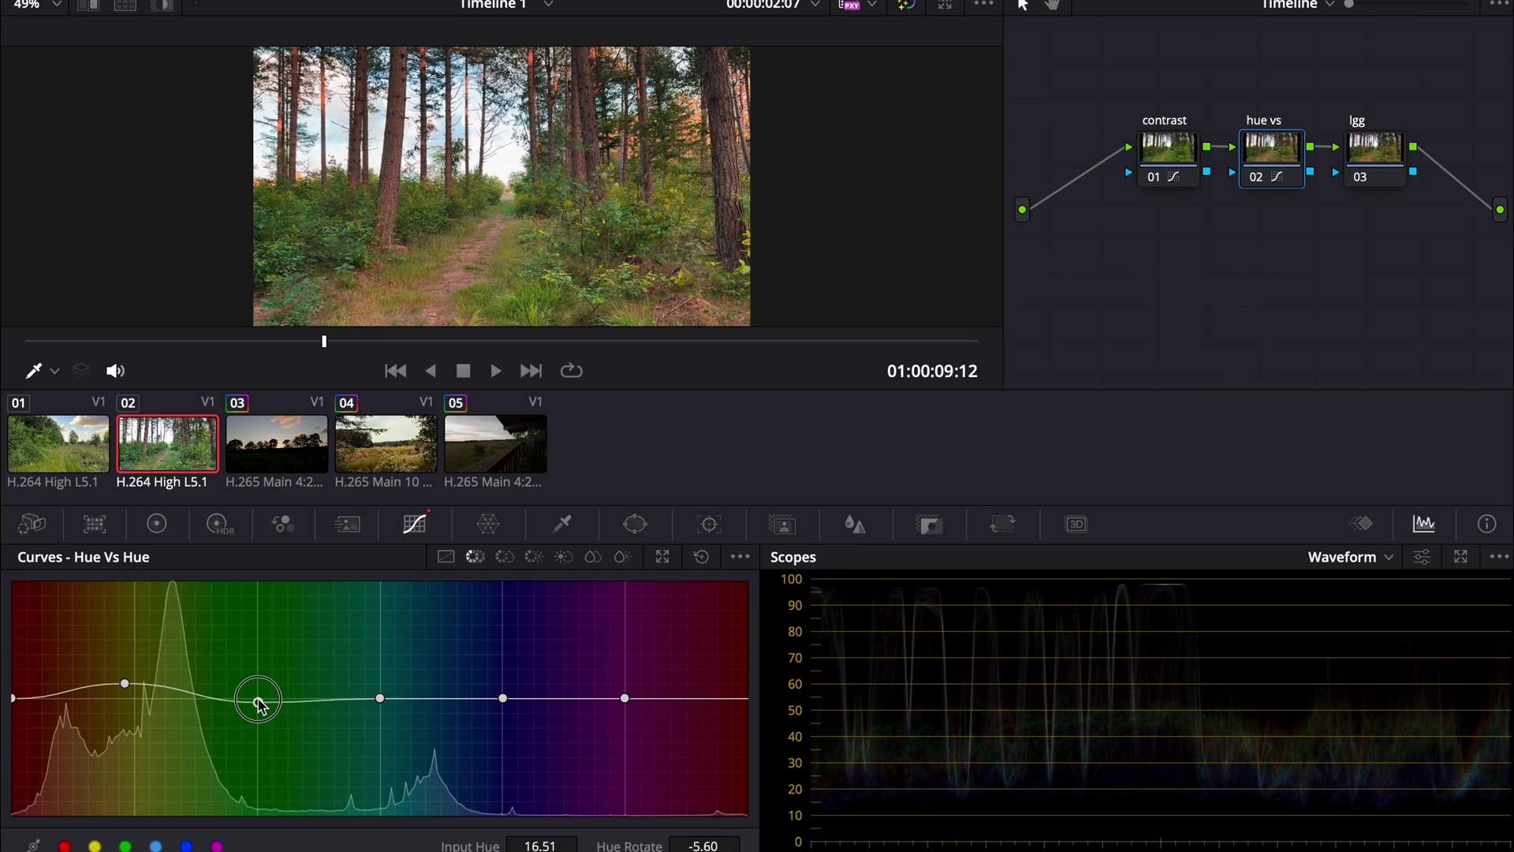
left_click_drag(260, 704, 264, 709)
left_click(182, 686)
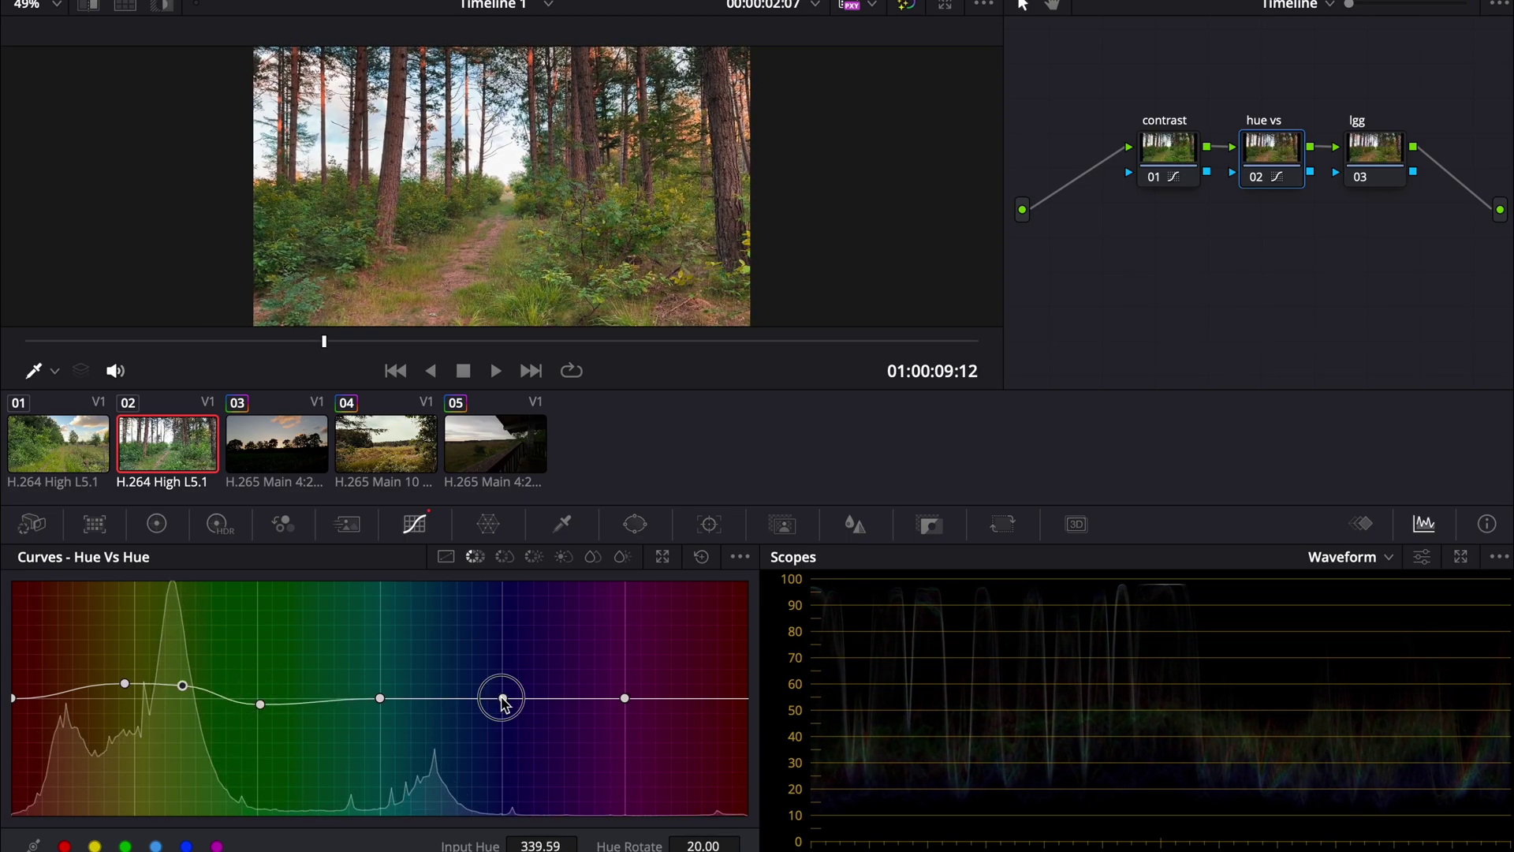
left_click_drag(503, 700, 506, 692)
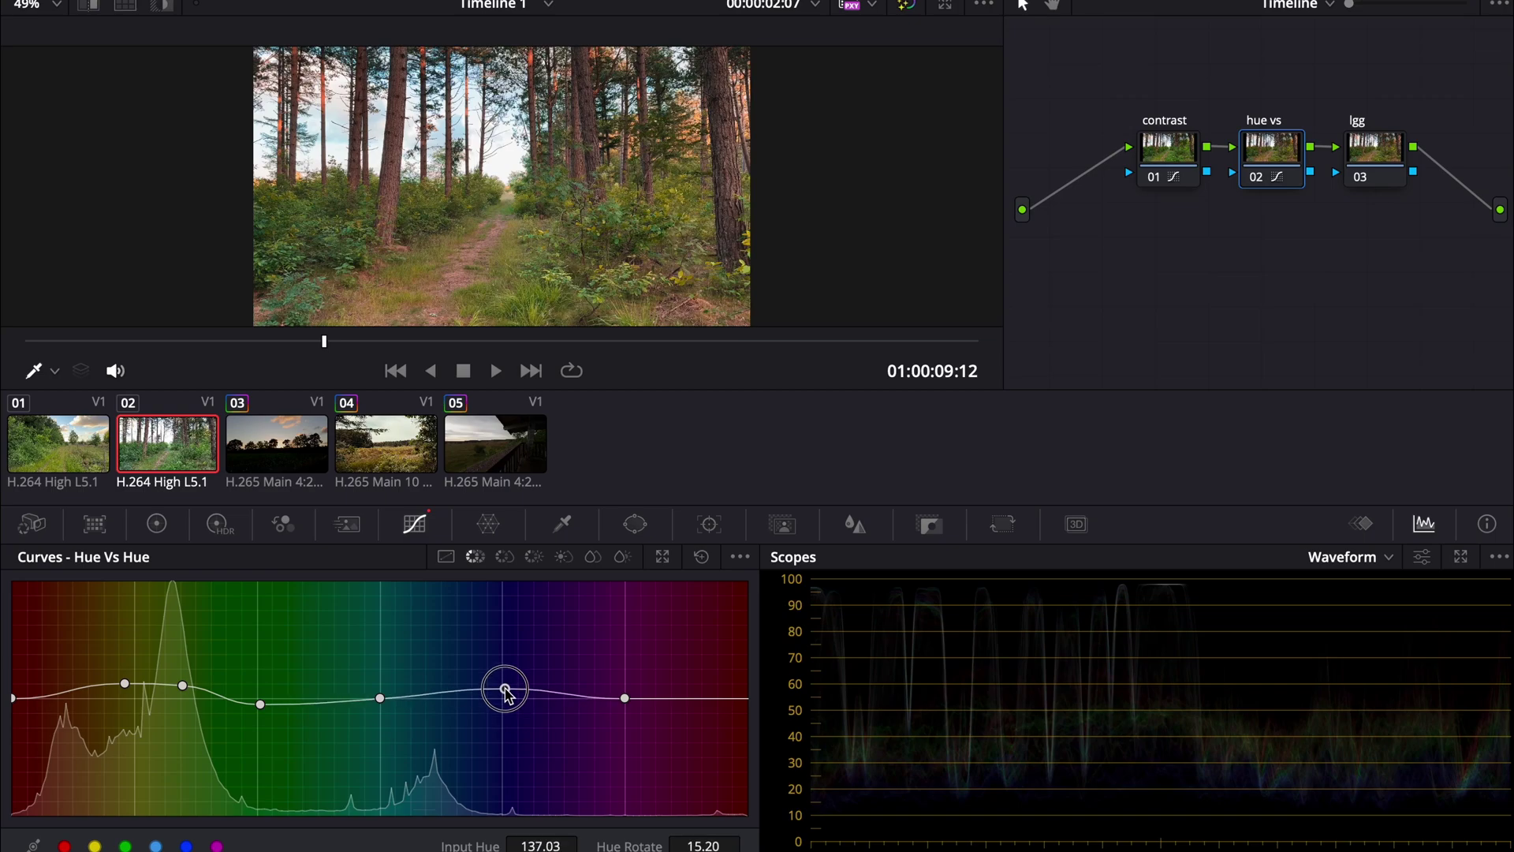
key("shift+apostrophe")
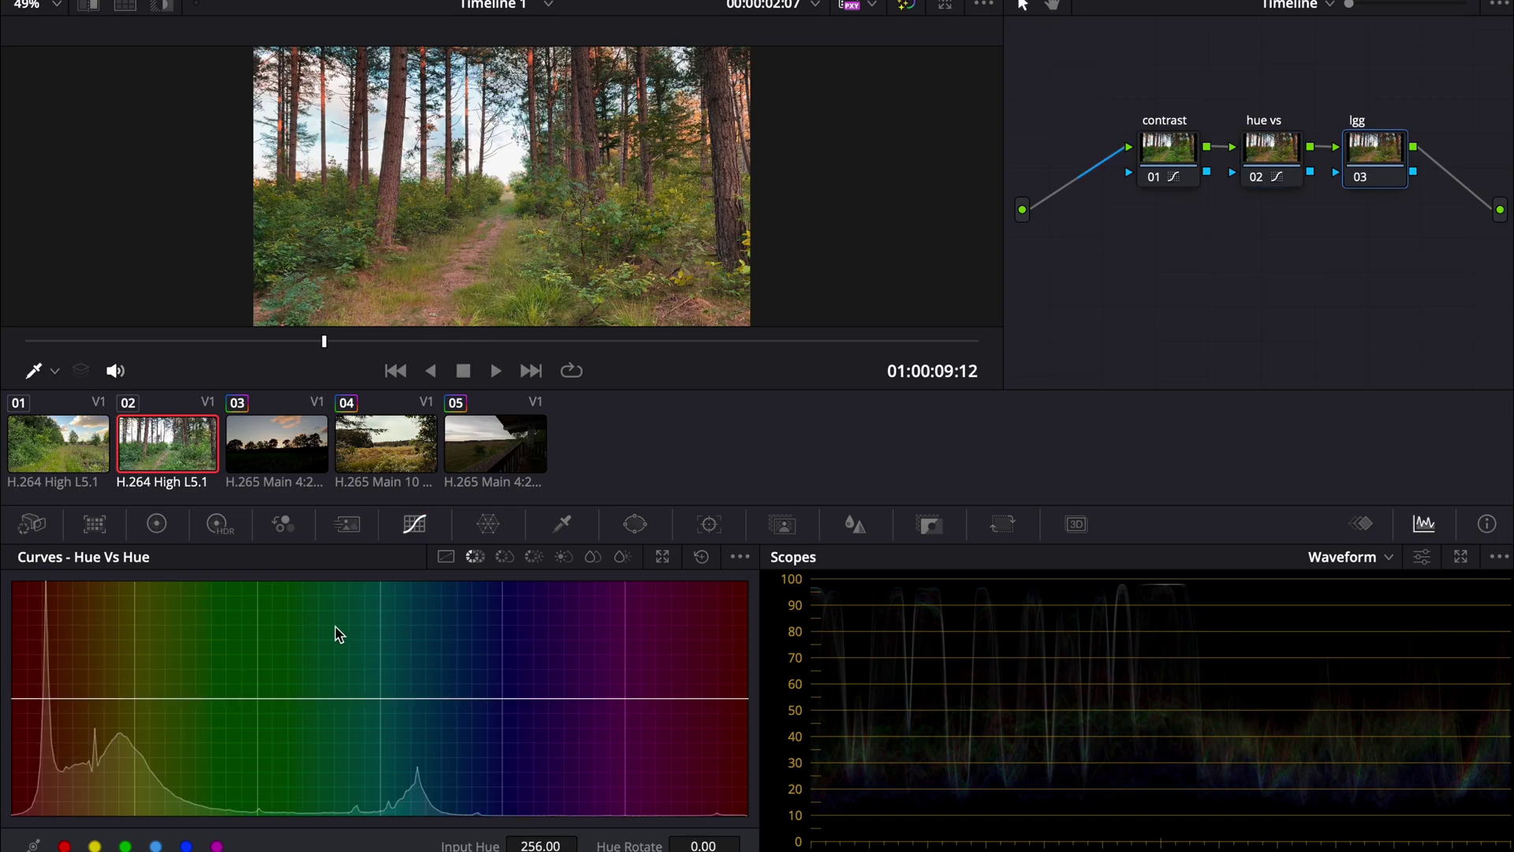
Warm the sunset clip's highlights with lgg Gain at red 1.02, green 1.00, blue 0.89, then compare clips.
key("Down")
key("Down")
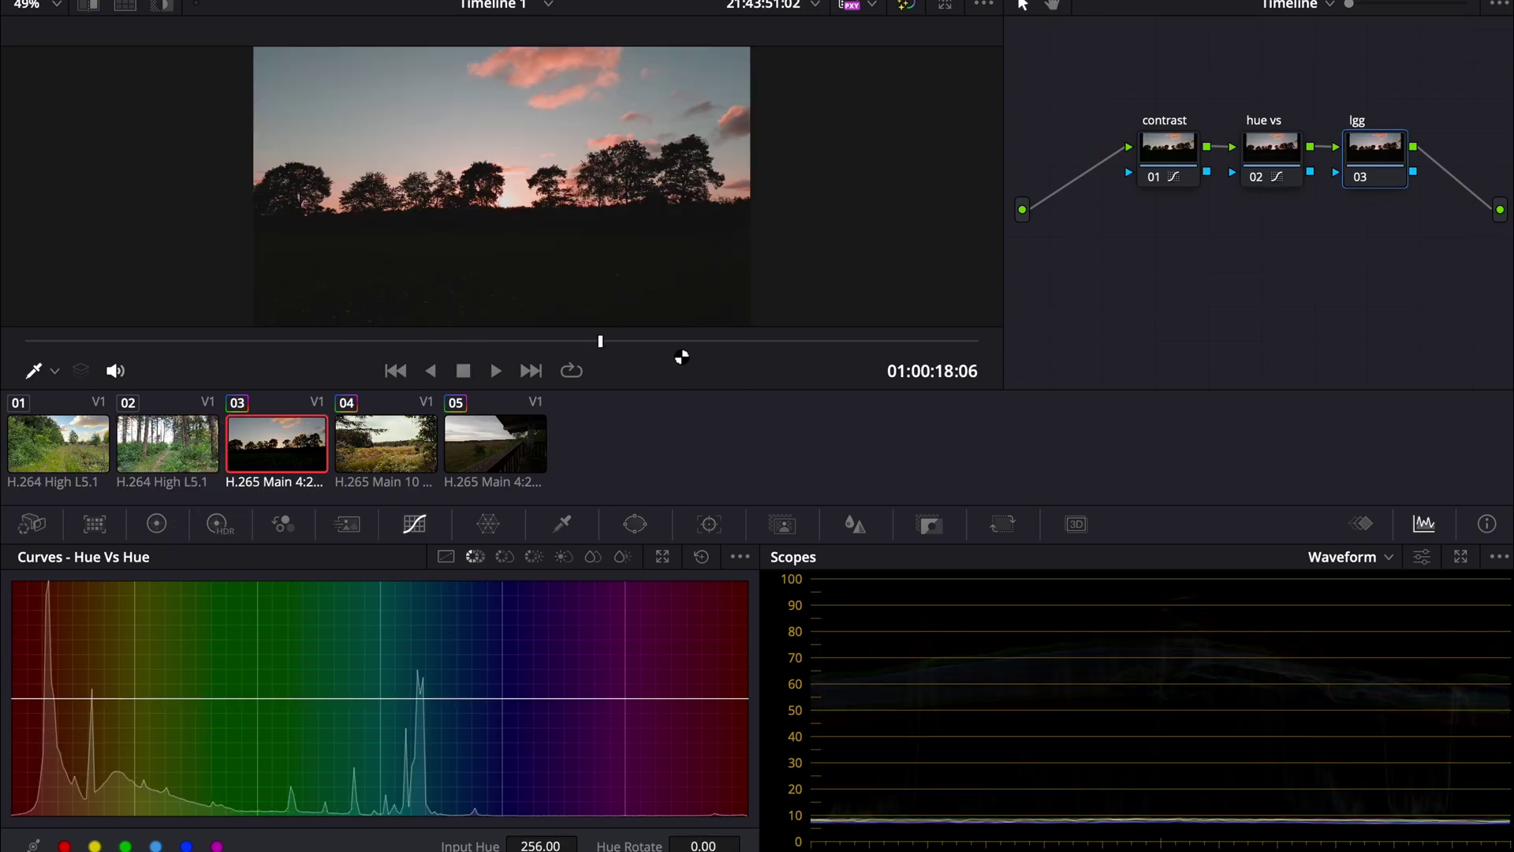
mouse_move(806, 351)
left_mouse_down()
mouse_move(963, 347)
mouse_move(1030, 365)
mouse_move(809, 365)
left_mouse_up()
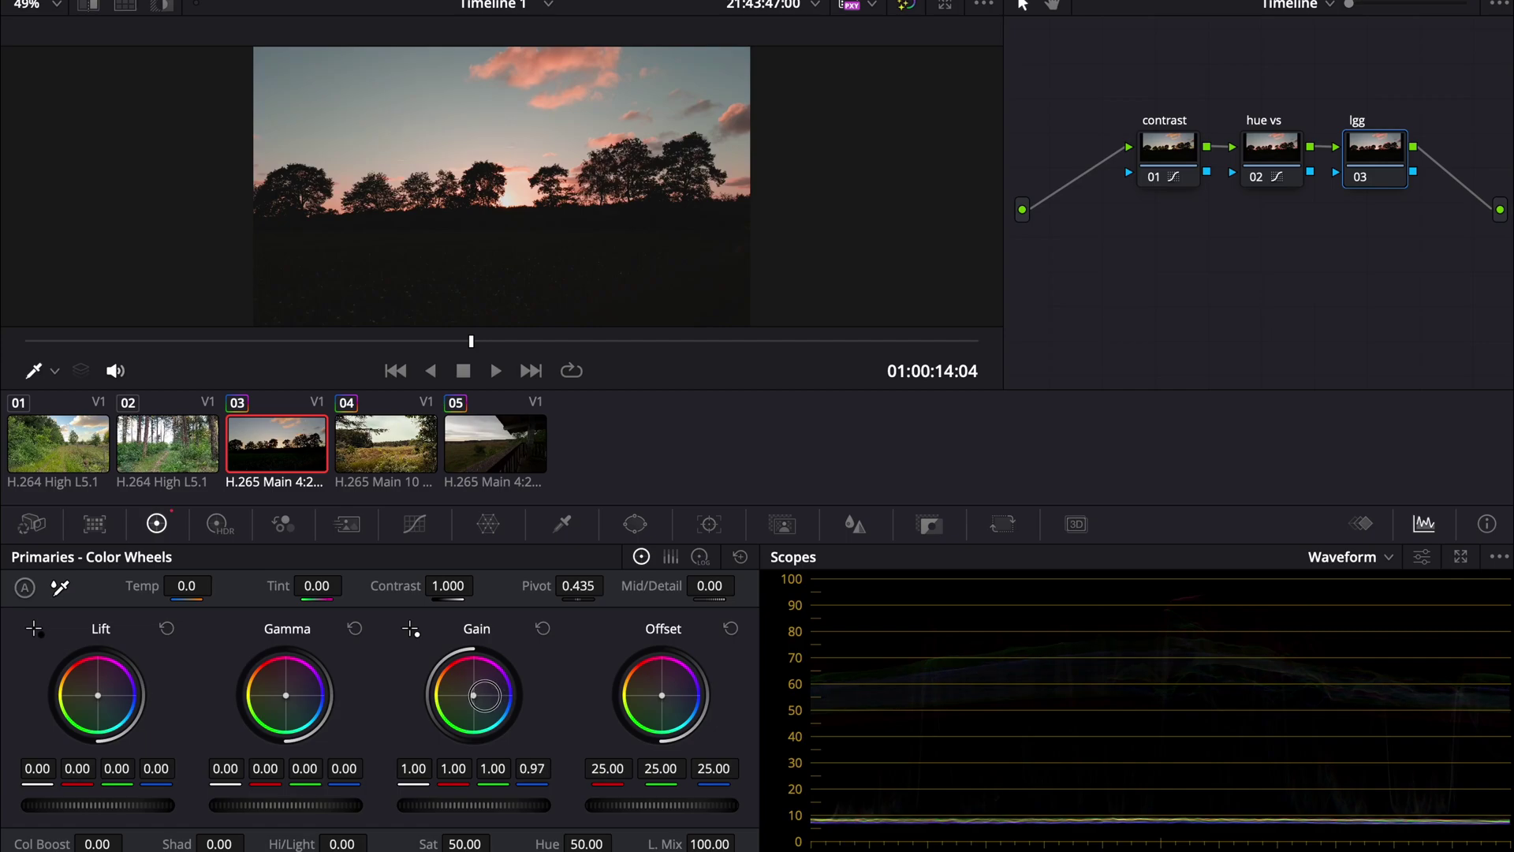
left_click_drag(484, 696, 476, 694)
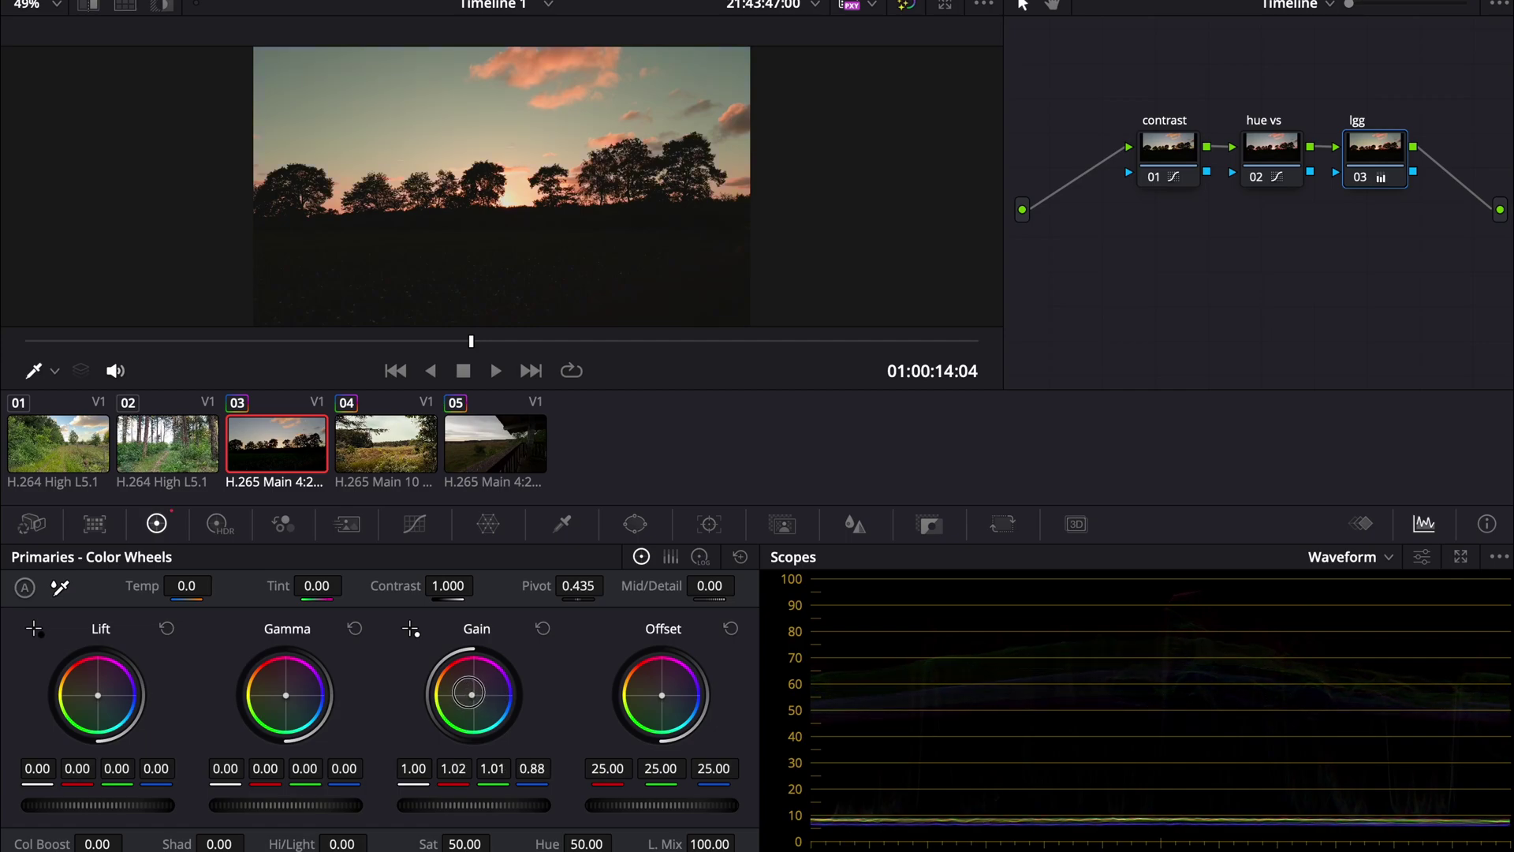
left_click_drag(471, 341, 117, 340)
left_click_drag(534, 337, 570, 344)
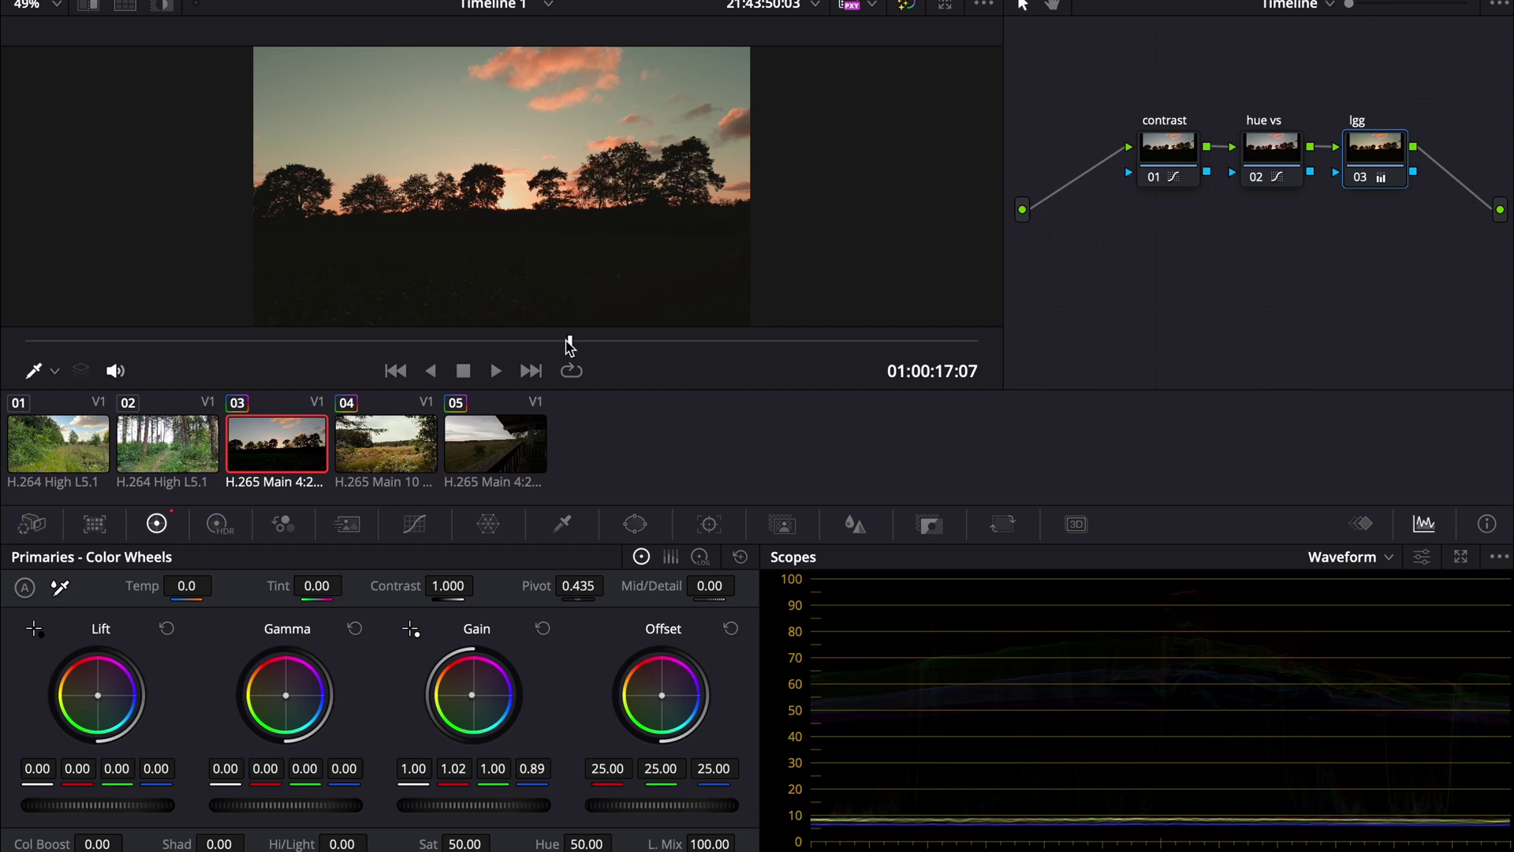